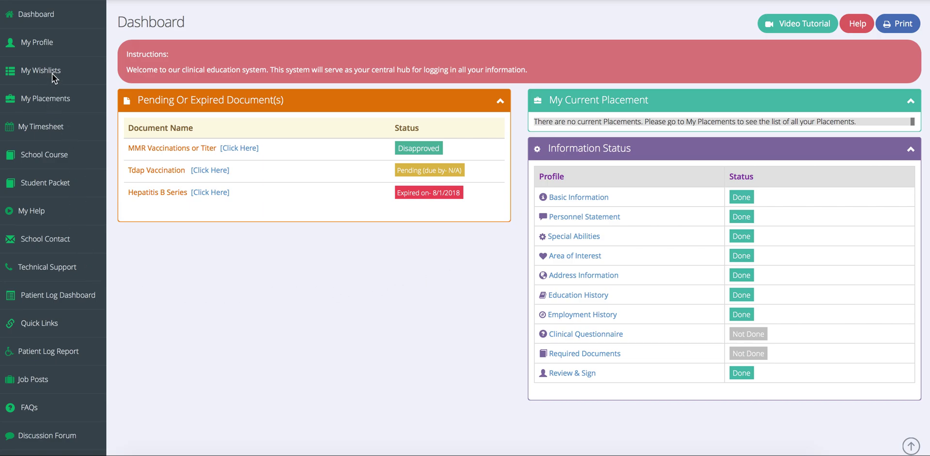
Open the Required Documents section of the student's profile.
{"action": "left_click", "coordinate": [45, 44]}
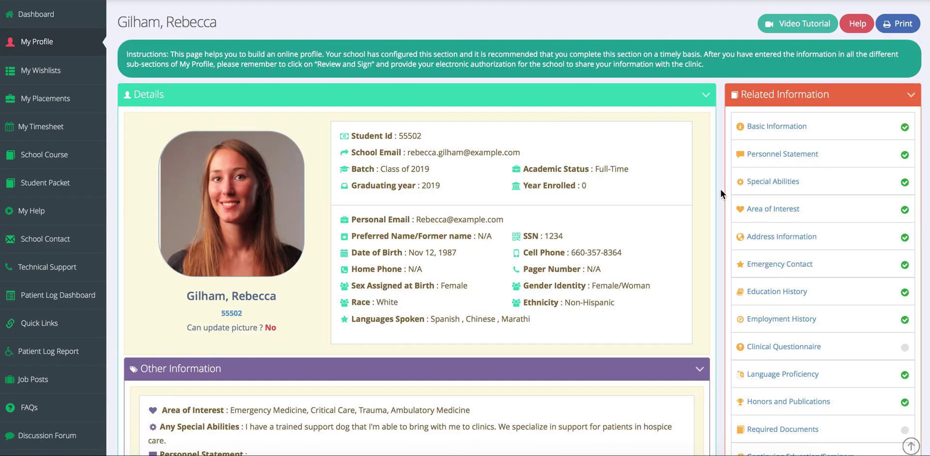
{"action": "scroll", "coordinate": [716, 285], "scroll_direction": "down", "scroll_amount": 2}
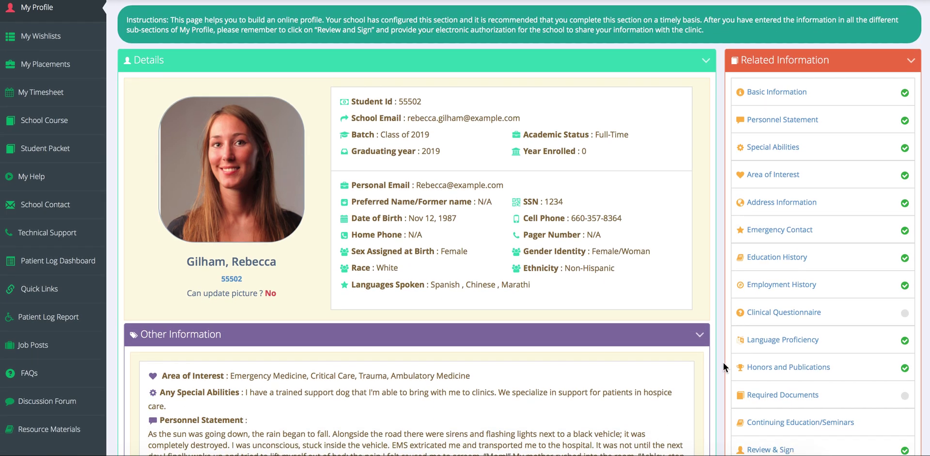
{"action": "left_click", "coordinate": [805, 394]}
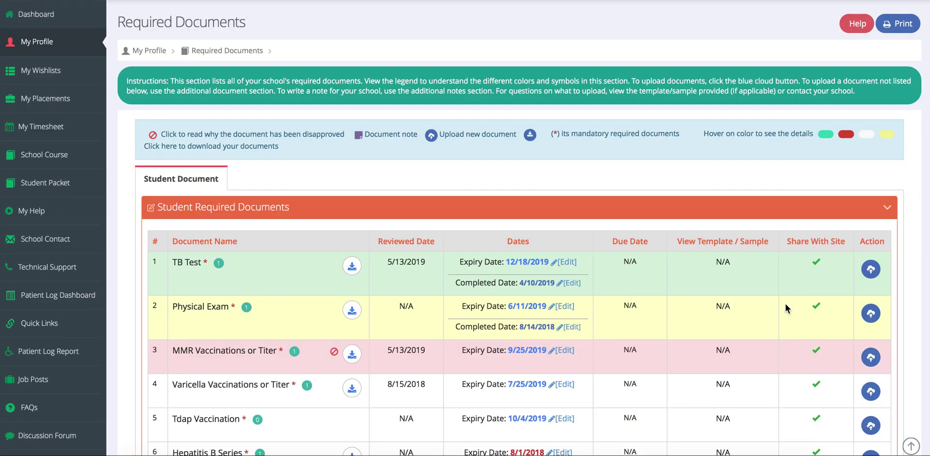
Look through the student required documents list and read the disapproval note for MMR Vaccinations or Titer.
{"action": "scroll", "coordinate": [913, 326], "scroll_direction": "down", "scroll_amount": 1}
{"action": "scroll", "coordinate": [913, 326], "scroll_direction": "down", "scroll_amount": 2}
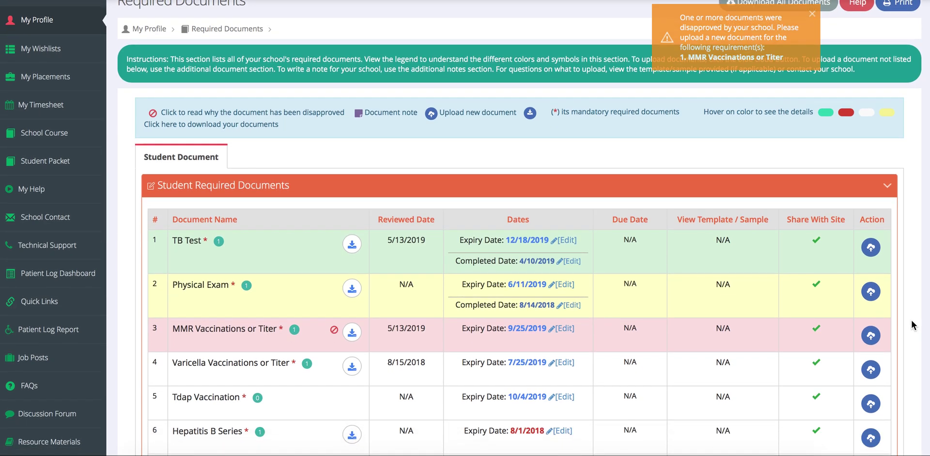
{"action": "scroll", "coordinate": [914, 325], "scroll_direction": "down", "scroll_amount": 1}
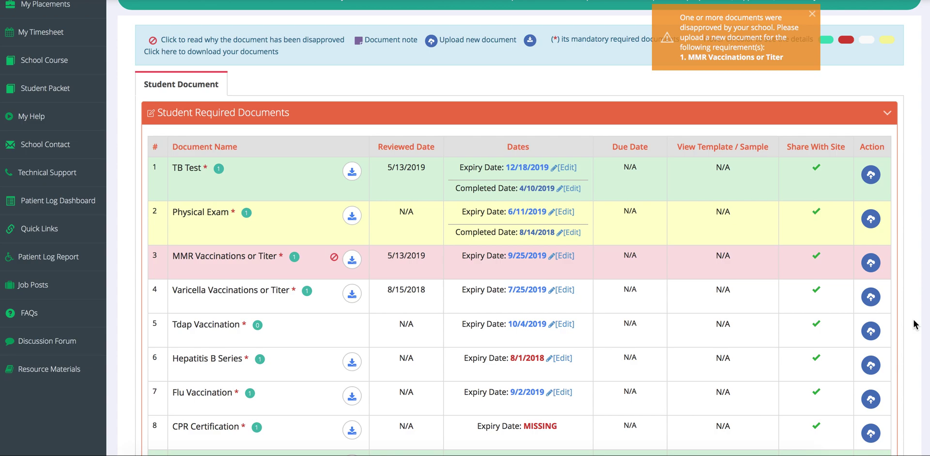
{"action": "scroll", "coordinate": [913, 325], "scroll_direction": "down", "scroll_amount": 1}
{"action": "scroll", "coordinate": [914, 324], "scroll_direction": "down", "scroll_amount": 1}
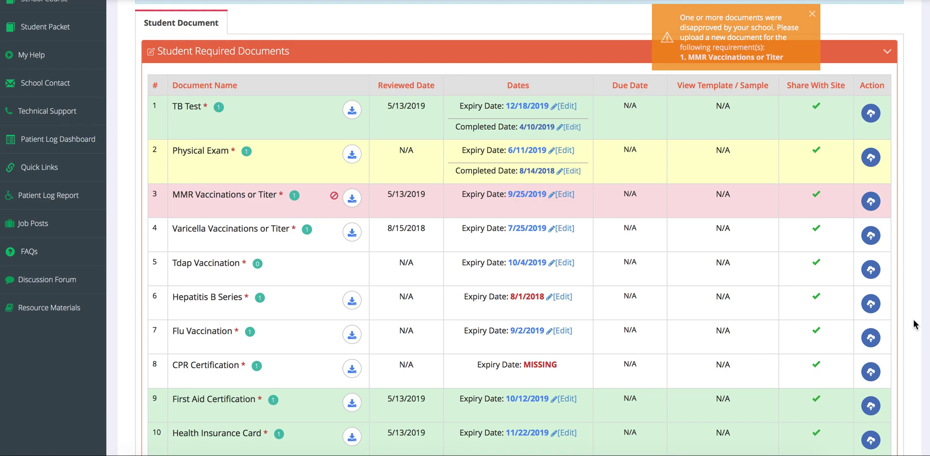
{"action": "scroll", "coordinate": [915, 324], "scroll_direction": "up", "scroll_amount": 1}
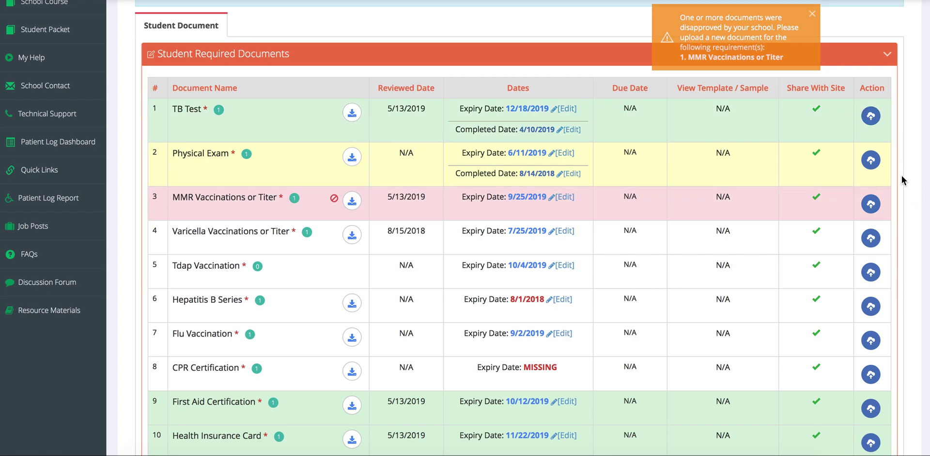
{"action": "left_click", "coordinate": [335, 199]}
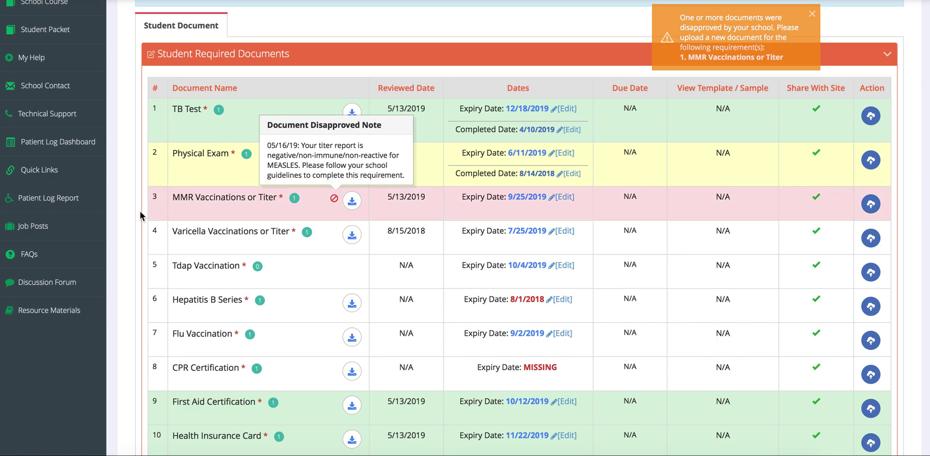
Open the site selection of the Core Site Setting Wishlist.
{"action": "scroll", "coordinate": [141, 210], "scroll_direction": "up", "scroll_amount": 3}
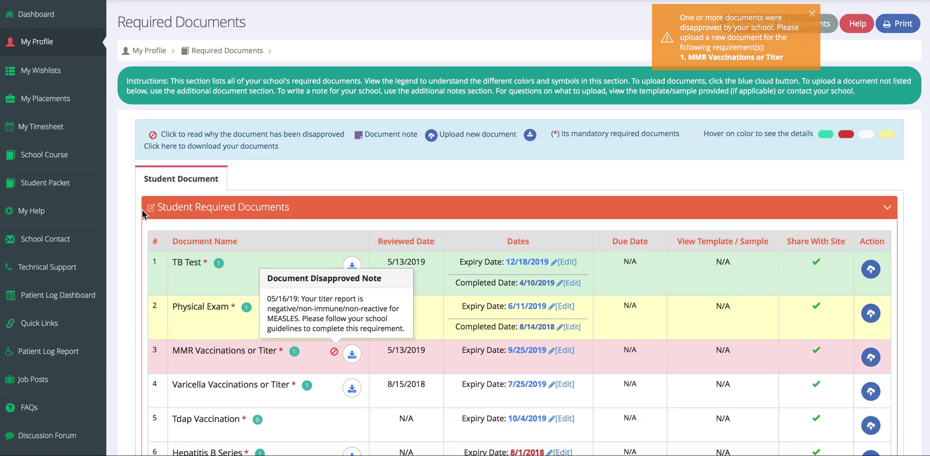
{"action": "left_click", "coordinate": [54, 72]}
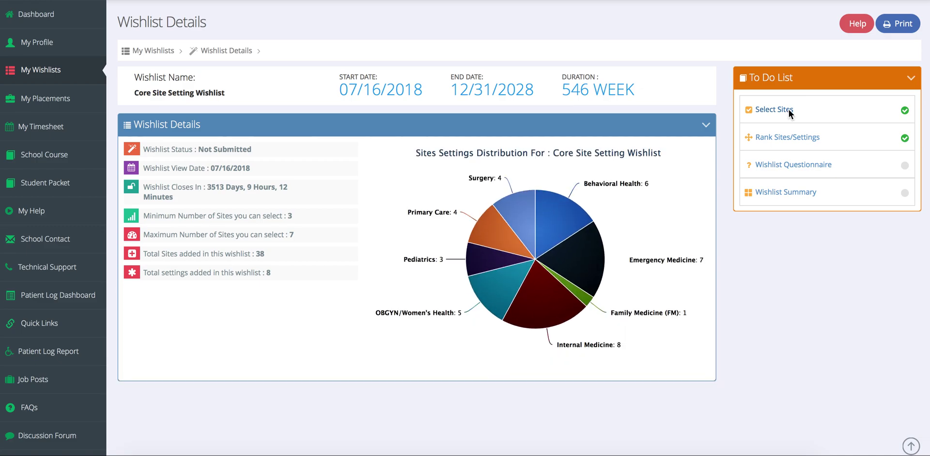
{"action": "left_click", "coordinate": [789, 111]}
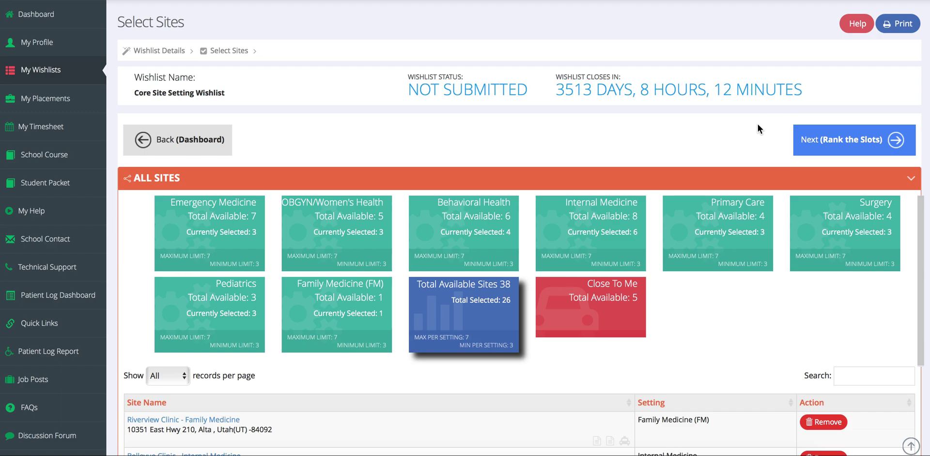
Remove Riverview Clinic - Family Medicine from the wishlist and add Edgewater Medical Center - Internal Medicine.
{"action": "scroll", "coordinate": [758, 124], "scroll_direction": "down", "scroll_amount": 5}
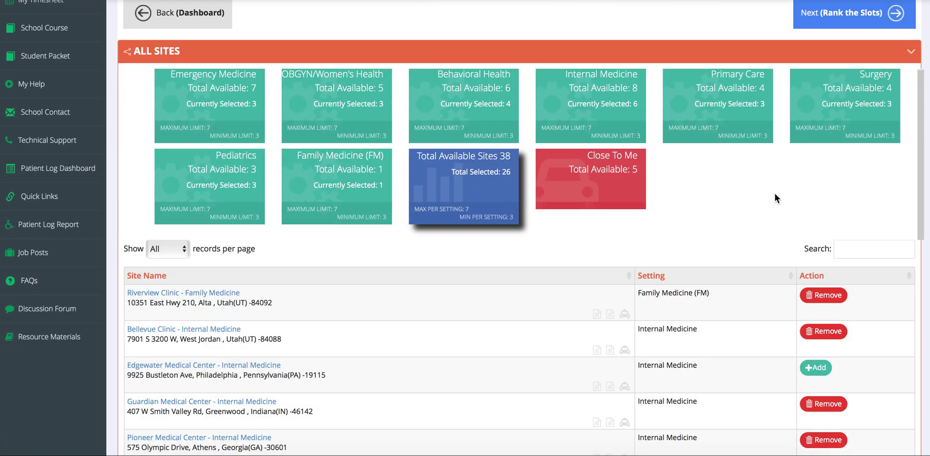
{"action": "scroll", "coordinate": [775, 193], "scroll_direction": "down", "scroll_amount": 3}
{"action": "left_click", "coordinate": [830, 221]}
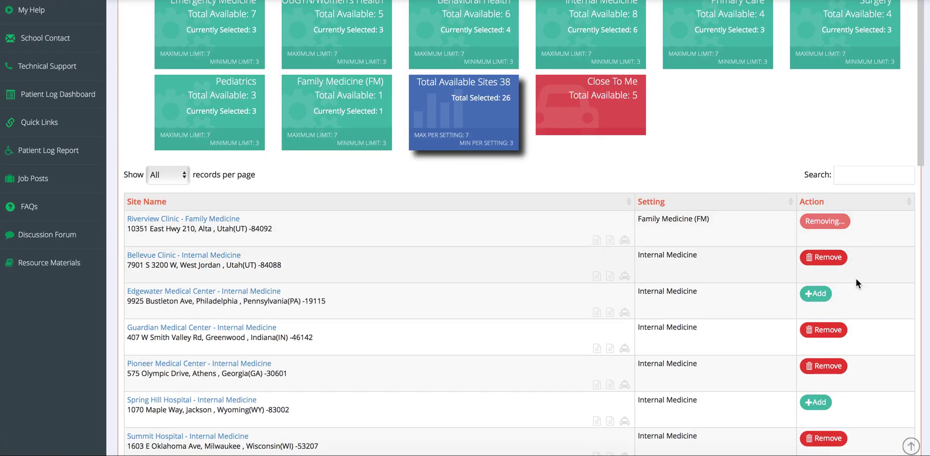
{"action": "left_click", "coordinate": [827, 294]}
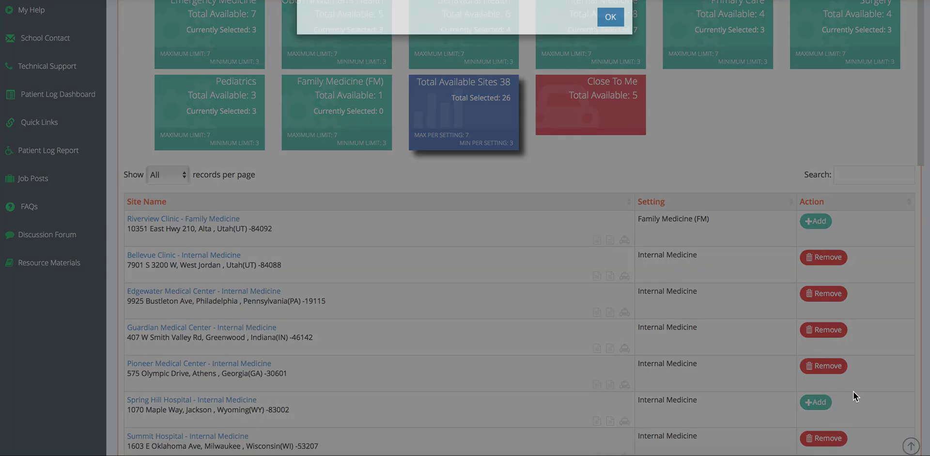
{"action": "left_click", "coordinate": [621, 27]}
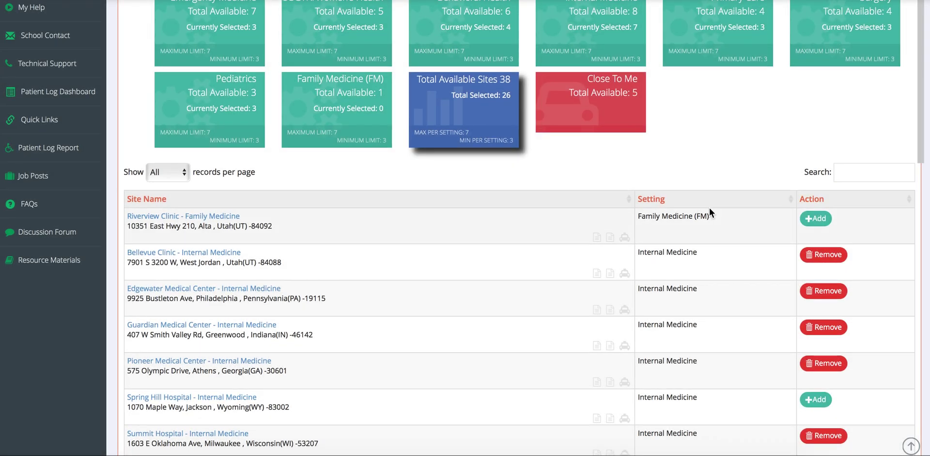
Move Wildflower Community Hospital up in the Emergency Medicine ranking and try to move Guardian Medical Center down in OBGYN/Women's Health.
{"action": "scroll", "coordinate": [710, 207], "scroll_direction": "up", "scroll_amount": 3}
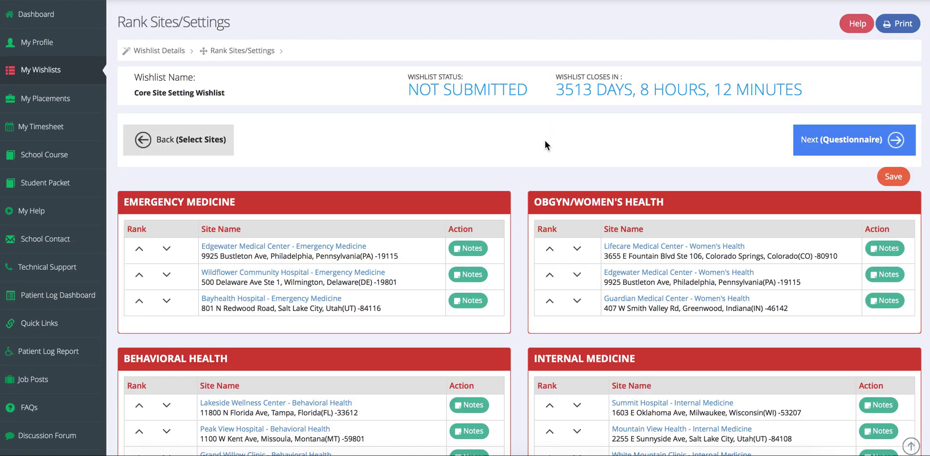
{"action": "left_click", "coordinate": [139, 275]}
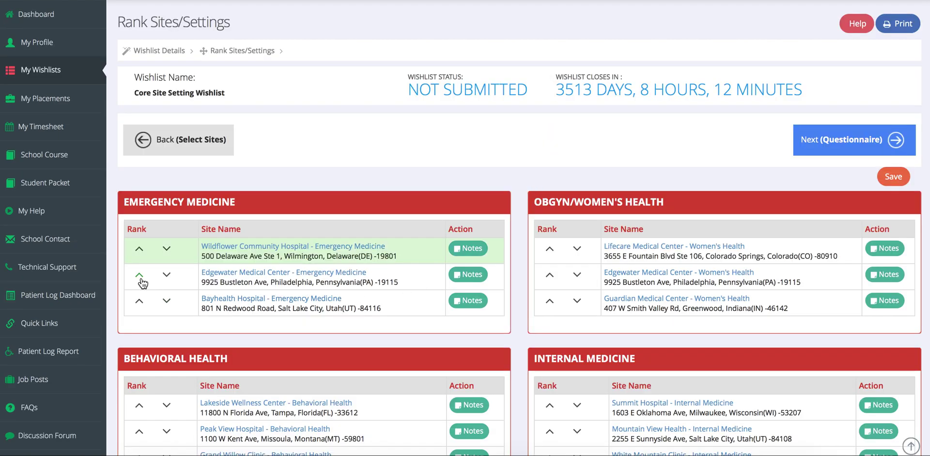
{"action": "left_click", "coordinate": [579, 298]}
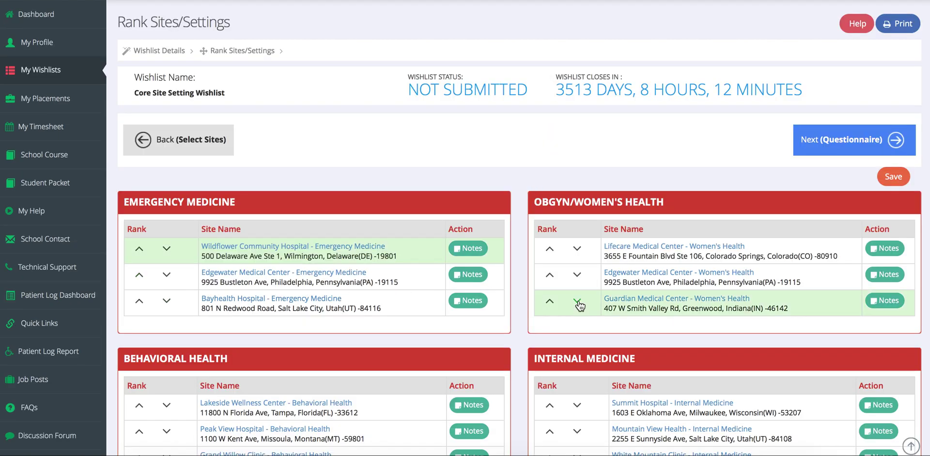
Leave the ranking page without saving and view the site details of the Rotation 2 - 1 placement at Big Heart Medical Clinic.
{"action": "left_click", "coordinate": [67, 100]}
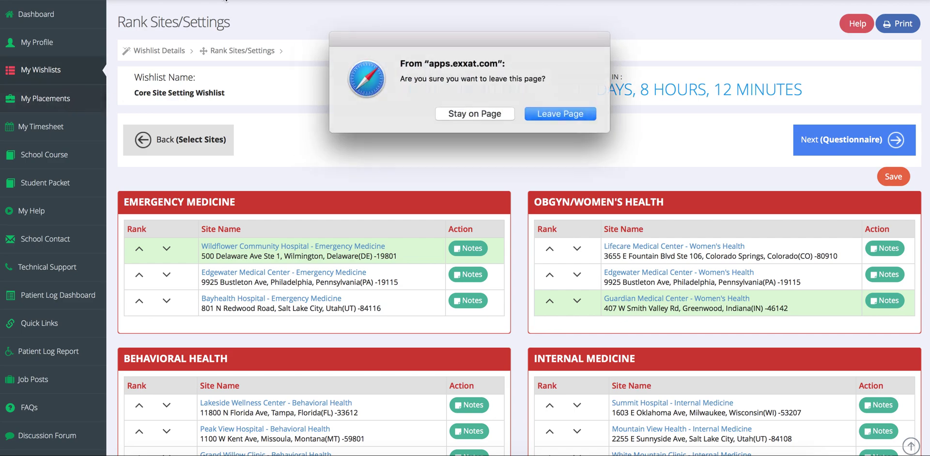
{"action": "left_click", "coordinate": [585, 114]}
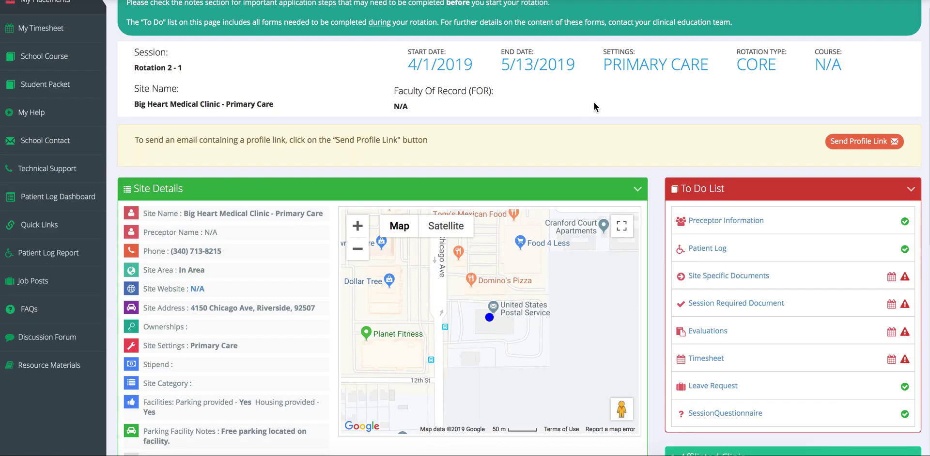
{"action": "scroll", "coordinate": [635, 143], "scroll_direction": "down", "scroll_amount": 2}
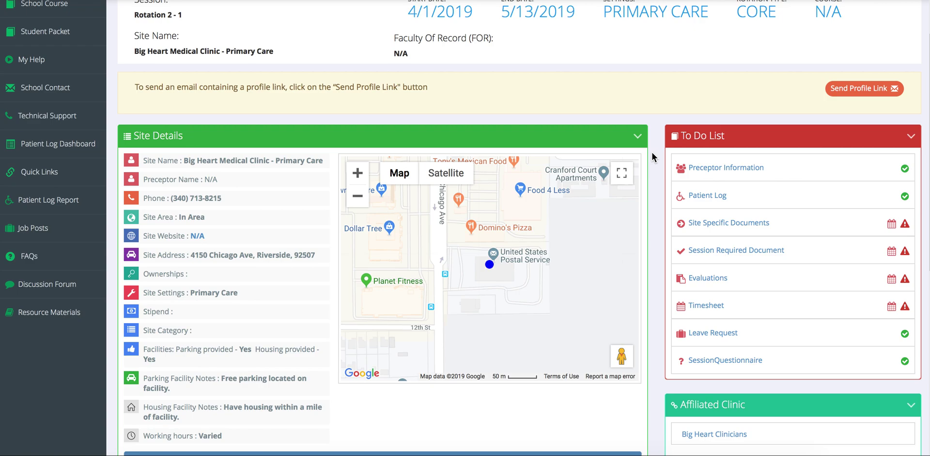
{"action": "scroll", "coordinate": [653, 156], "scroll_direction": "up", "scroll_amount": 1}
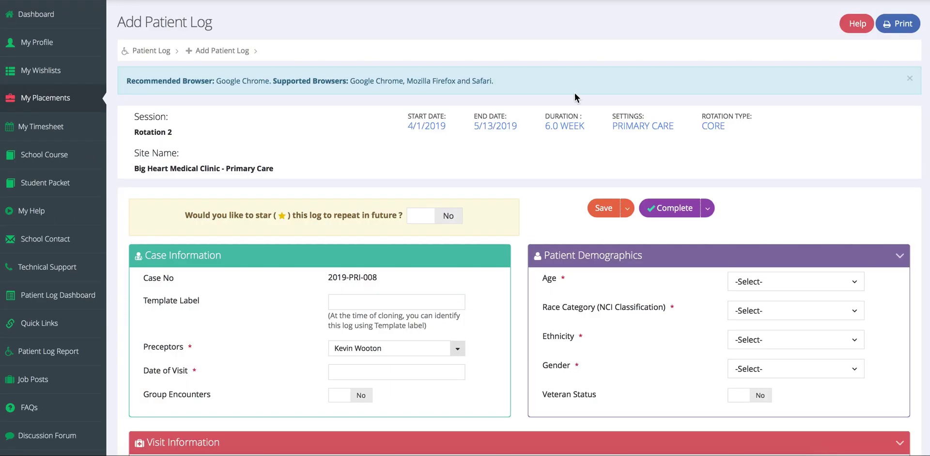
Add ICD 10 code C01, Malignant neoplasm of base of tongue, to a new patient log for Rotation 2.
{"action": "scroll", "coordinate": [866, 266], "scroll_direction": "down", "scroll_amount": 7}
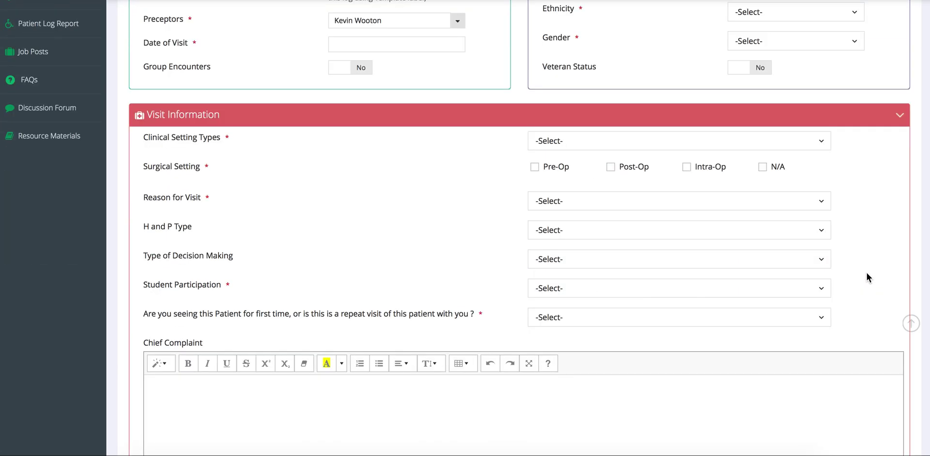
{"action": "scroll", "coordinate": [868, 273], "scroll_direction": "down", "scroll_amount": 4}
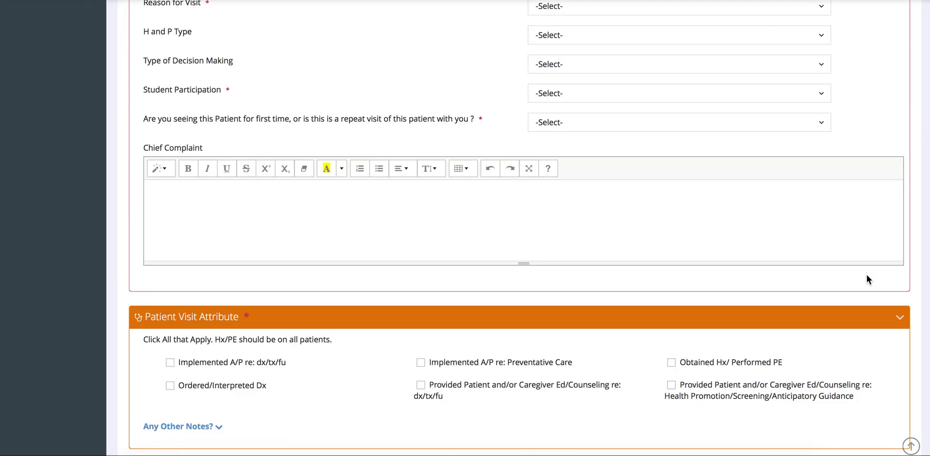
{"action": "scroll", "coordinate": [867, 275], "scroll_direction": "down", "scroll_amount": 7}
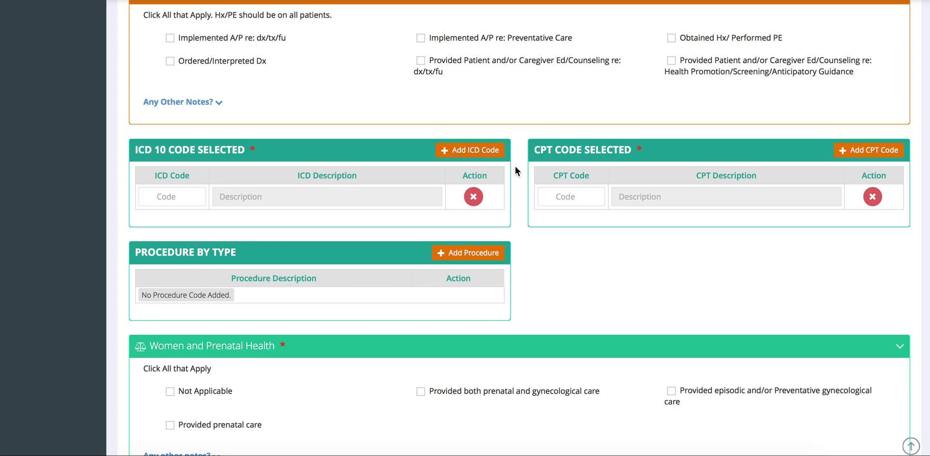
{"action": "left_click", "coordinate": [488, 150]}
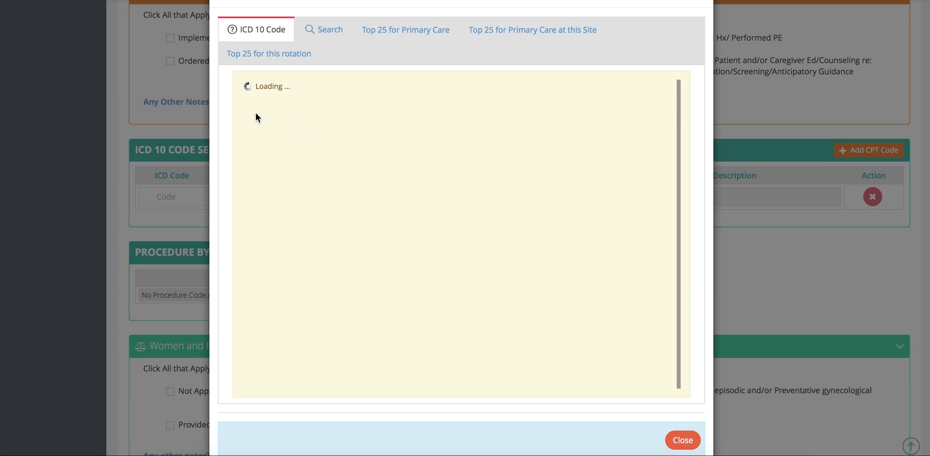
{"action": "left_click", "coordinate": [249, 99]}
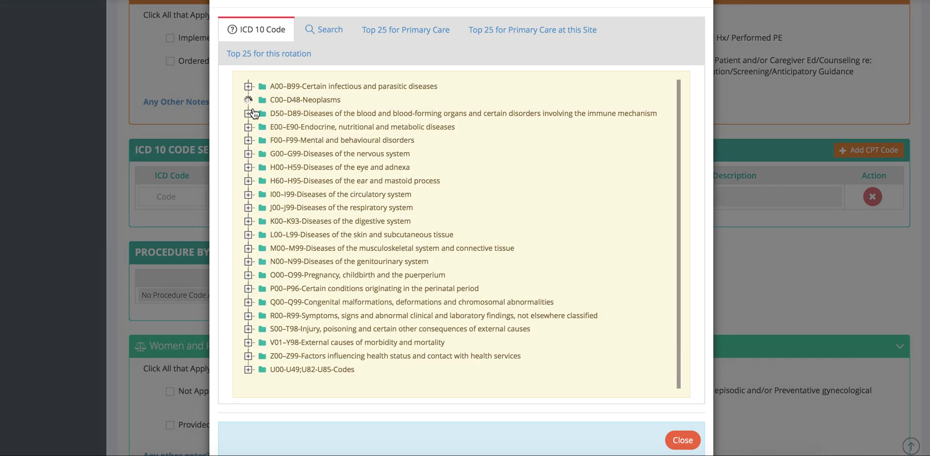
{"action": "left_click", "coordinate": [284, 127]}
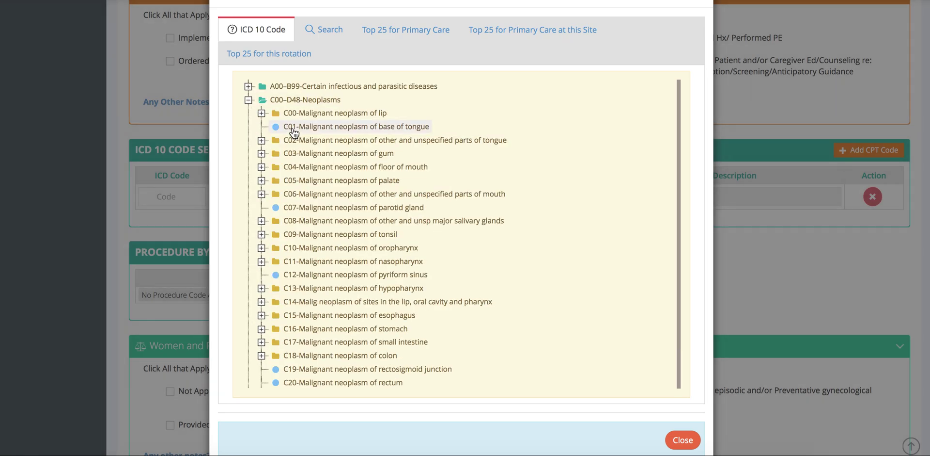
{"action": "left_click", "coordinate": [691, 439]}
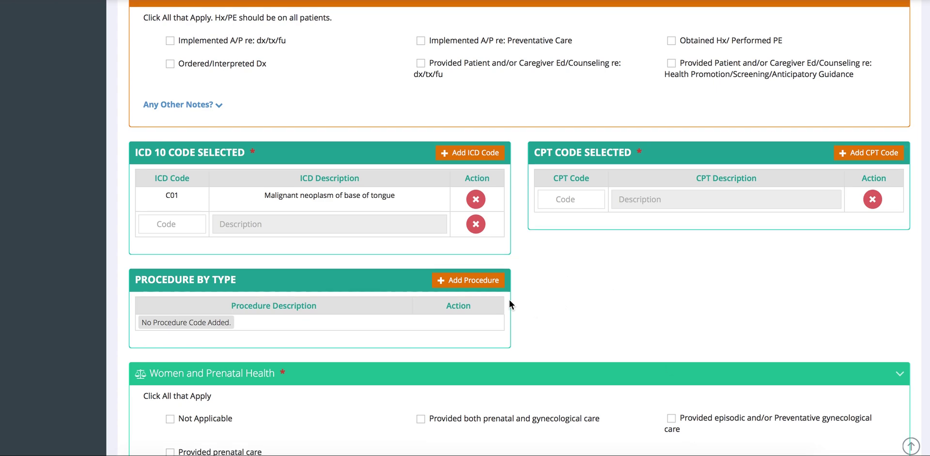
Add the Resuscitation procedure ACLS to the patient log with the student role Observed.
{"action": "scroll", "coordinate": [510, 300], "scroll_direction": "down", "scroll_amount": 1}
{"action": "left_click", "coordinate": [492, 258]}
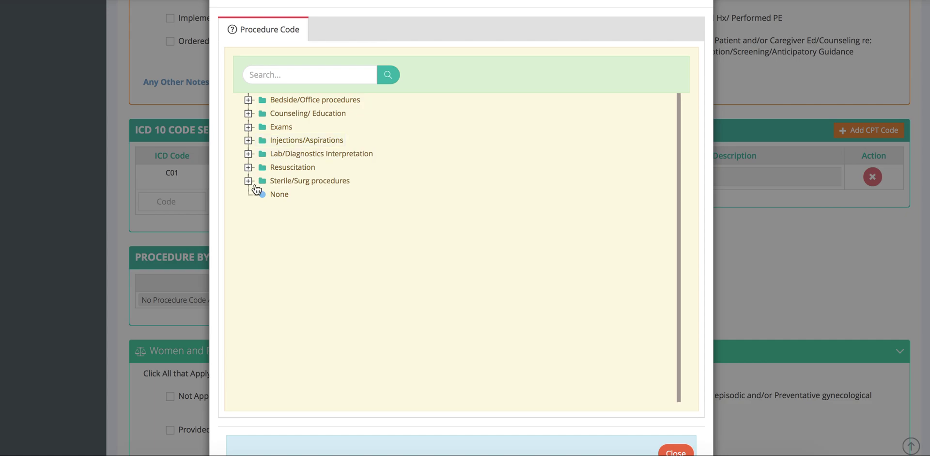
{"action": "left_click", "coordinate": [248, 167]}
{"action": "left_click", "coordinate": [292, 180]}
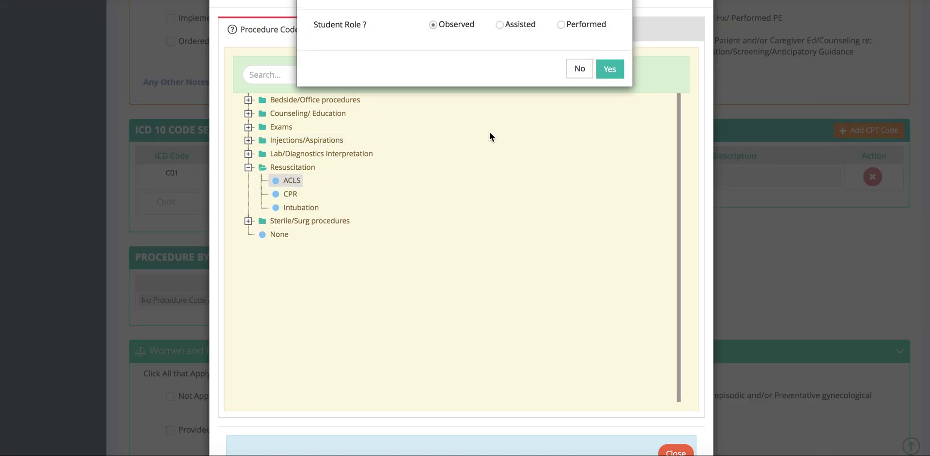
{"action": "left_click", "coordinate": [610, 70]}
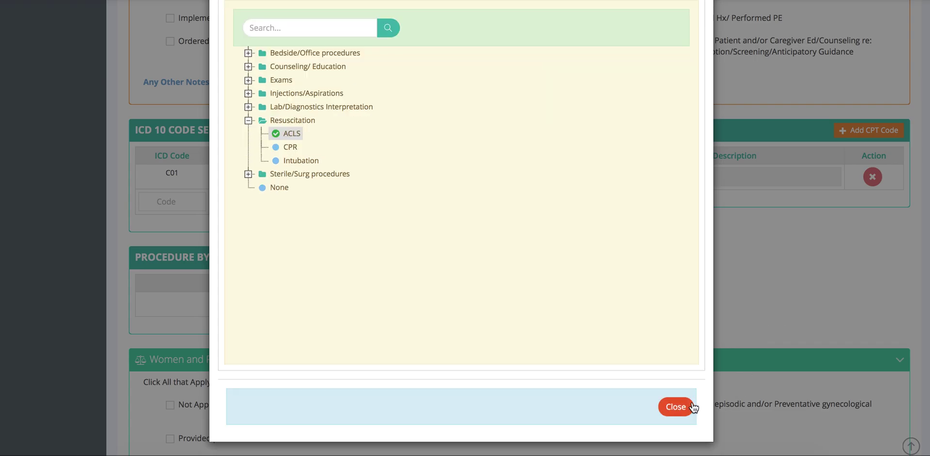
{"action": "left_click", "coordinate": [688, 407]}
Set EKG to Observed in the patient log's Procedure List.
{"action": "scroll", "coordinate": [732, 357], "scroll_direction": "down", "scroll_amount": 20}
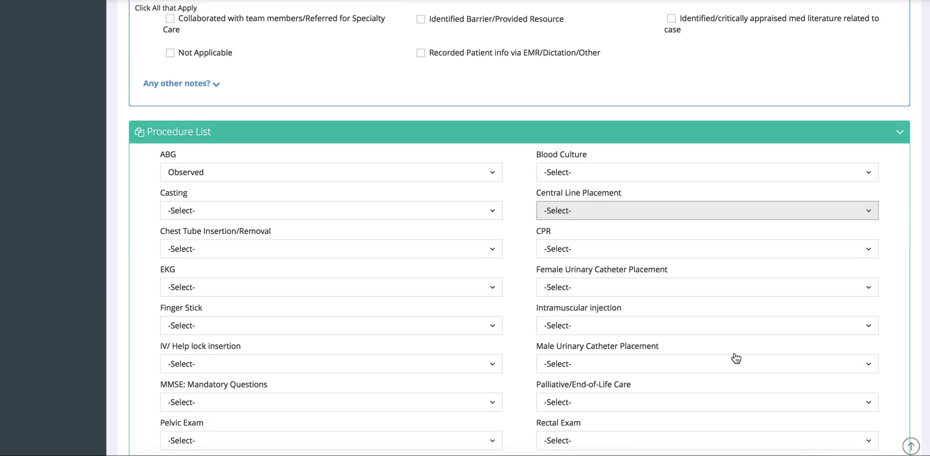
{"action": "left_click", "coordinate": [470, 142]}
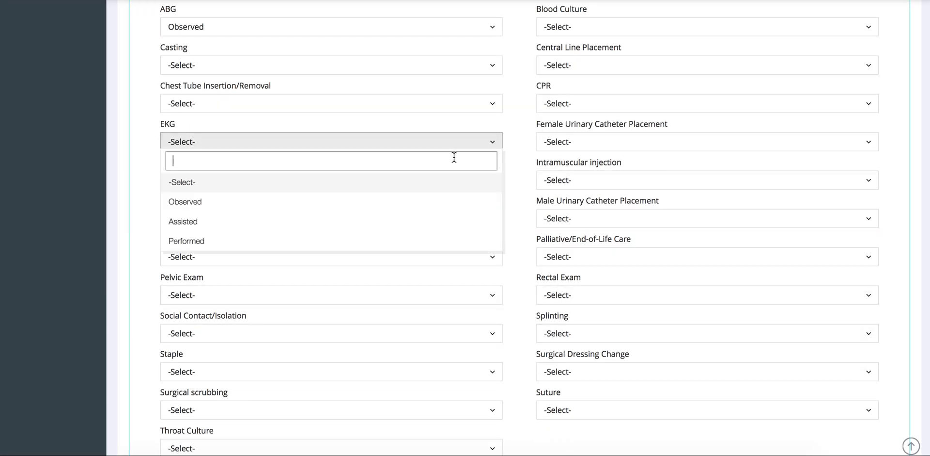
{"action": "left_click", "coordinate": [443, 202]}
{"action": "scroll", "coordinate": [525, 182], "scroll_direction": "up", "scroll_amount": 15}
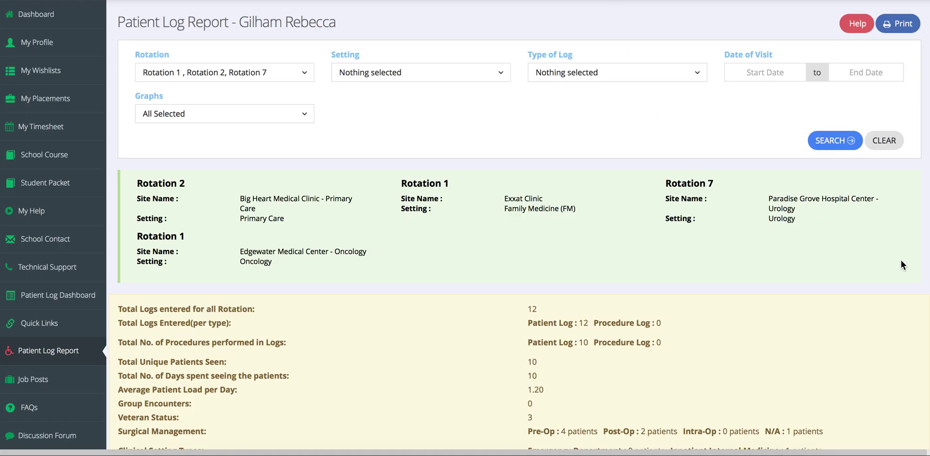
Review the patient log report's summary figures, patient chart, procedure and ICD 10 code lists, and age distribution chart.
{"action": "scroll", "coordinate": [903, 264], "scroll_direction": "down", "scroll_amount": 1}
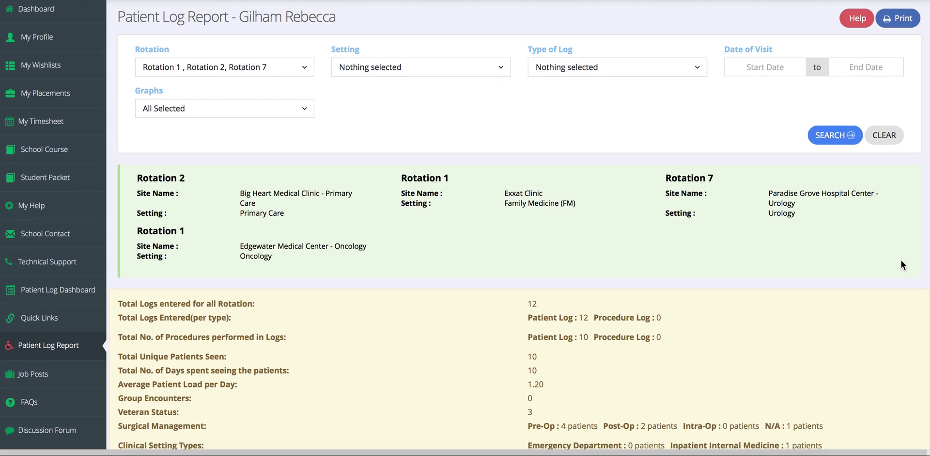
{"action": "scroll", "coordinate": [904, 264], "scroll_direction": "down", "scroll_amount": 1}
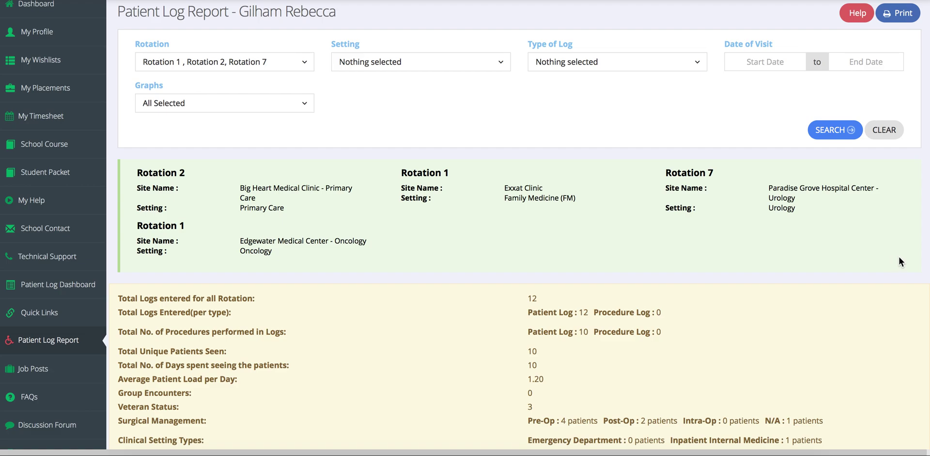
{"action": "scroll", "coordinate": [900, 262], "scroll_direction": "down", "scroll_amount": 5}
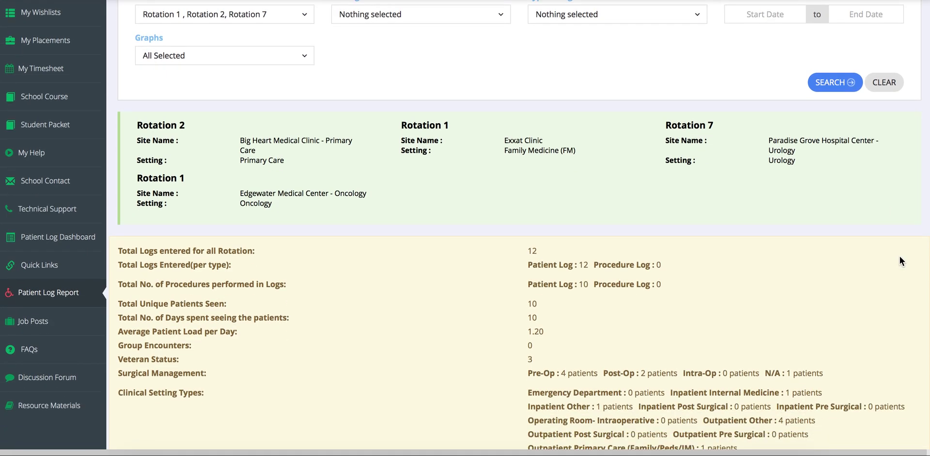
{"action": "scroll", "coordinate": [900, 256], "scroll_direction": "down", "scroll_amount": 10}
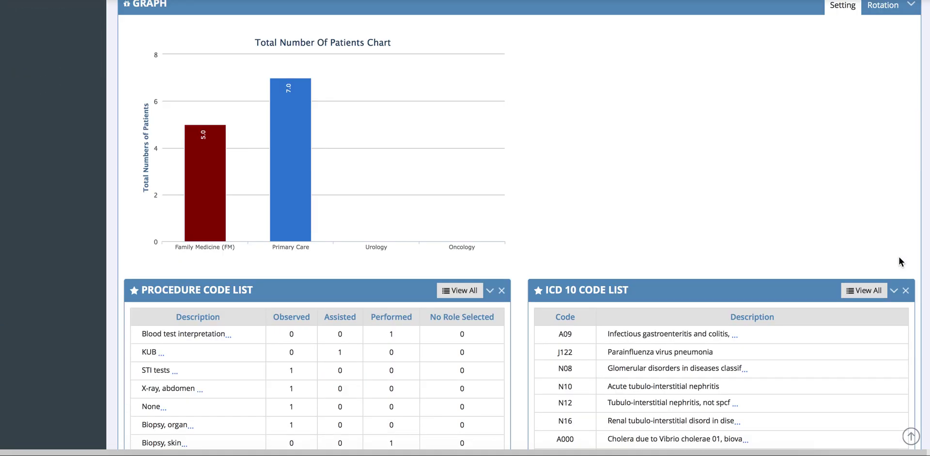
{"action": "scroll", "coordinate": [899, 260], "scroll_direction": "down", "scroll_amount": 5}
{"action": "scroll", "coordinate": [899, 255], "scroll_direction": "down", "scroll_amount": 8}
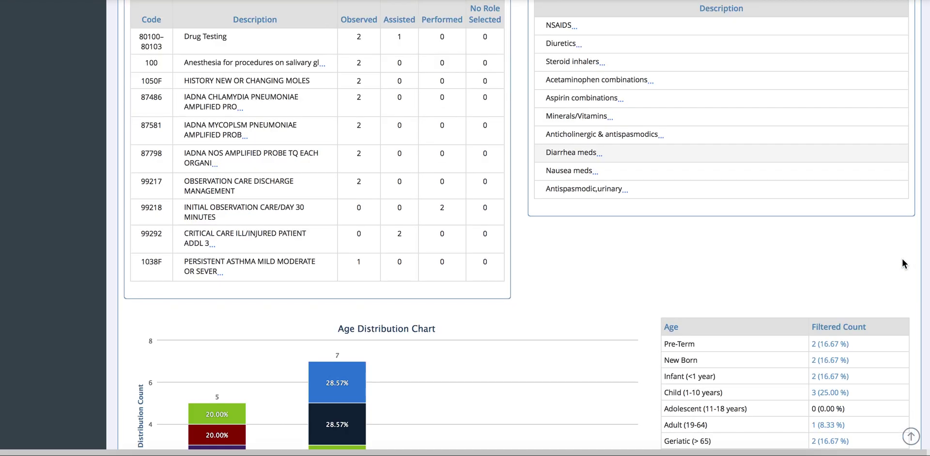
{"action": "scroll", "coordinate": [902, 259], "scroll_direction": "down", "scroll_amount": 4}
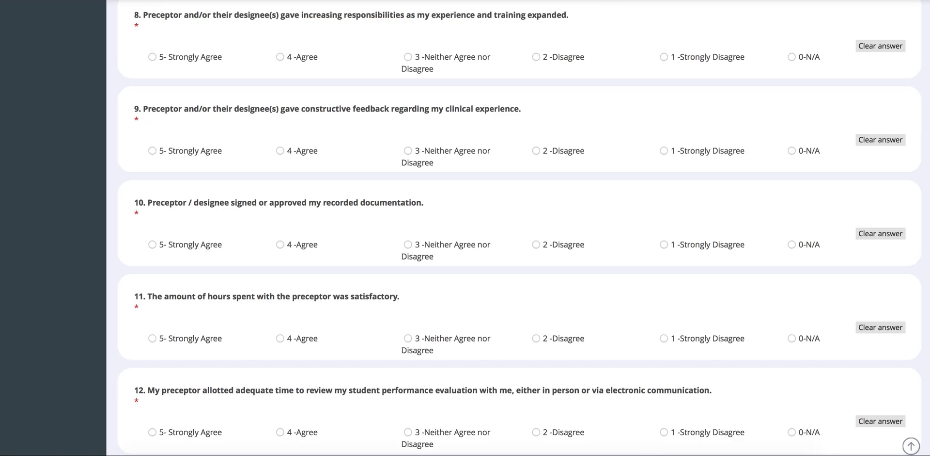
Look through the preceptor evaluation form for the Big Heart Medical Clinic placement, including its questions, rating scale and placement details.
{"action": "scroll", "coordinate": [719, 155], "scroll_direction": "up", "scroll_amount": 10}
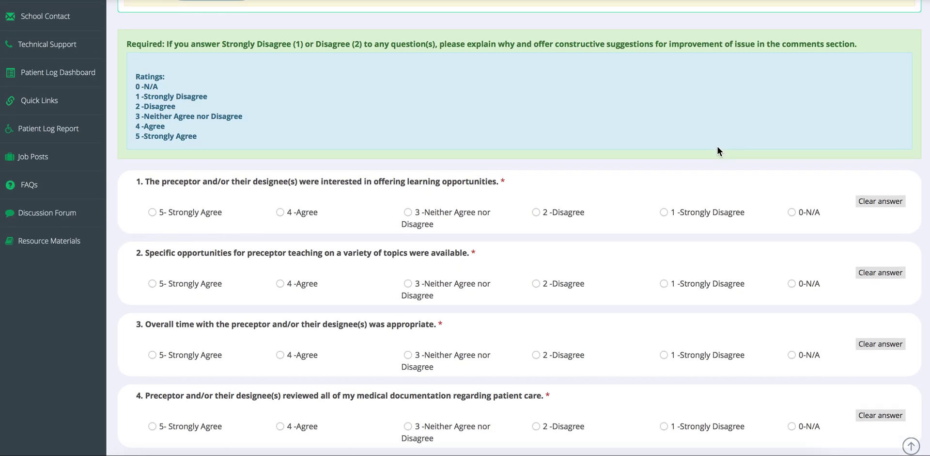
{"action": "scroll", "coordinate": [717, 147], "scroll_direction": "up", "scroll_amount": 5}
{"action": "scroll", "coordinate": [875, 266], "scroll_direction": "down", "scroll_amount": 2}
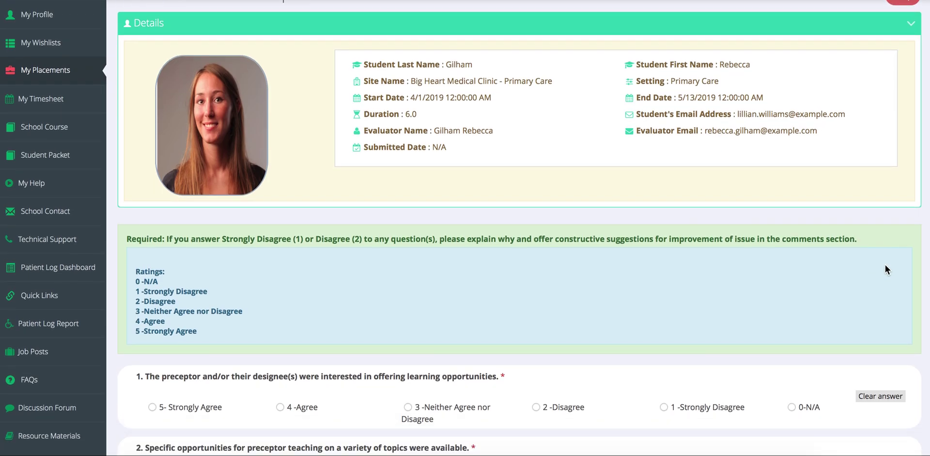
{"action": "scroll", "coordinate": [885, 264], "scroll_direction": "down", "scroll_amount": 2}
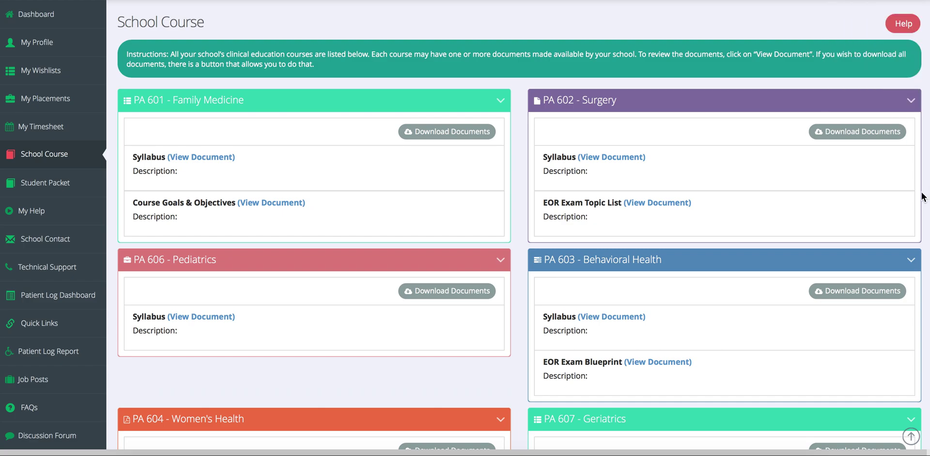
Look through the documents listed for each clinical education course on the School Course page.
{"action": "scroll", "coordinate": [923, 196], "scroll_direction": "down", "scroll_amount": 3}
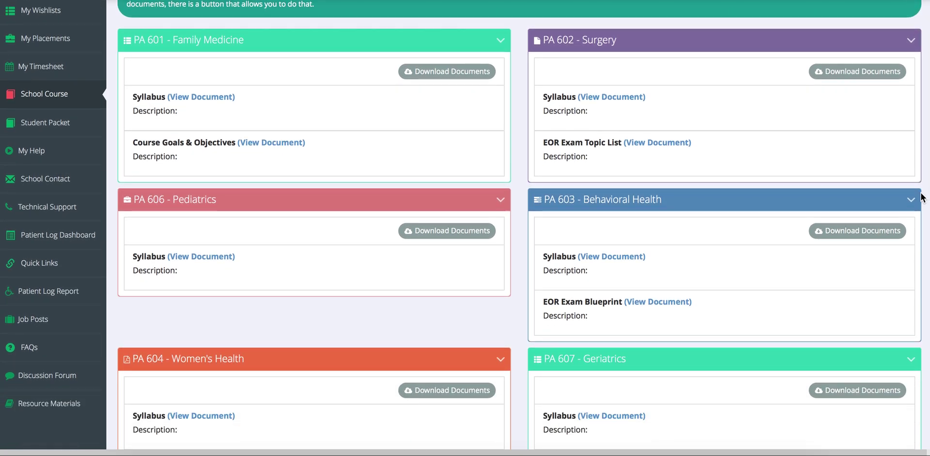
{"action": "scroll", "coordinate": [923, 196], "scroll_direction": "down", "scroll_amount": 3}
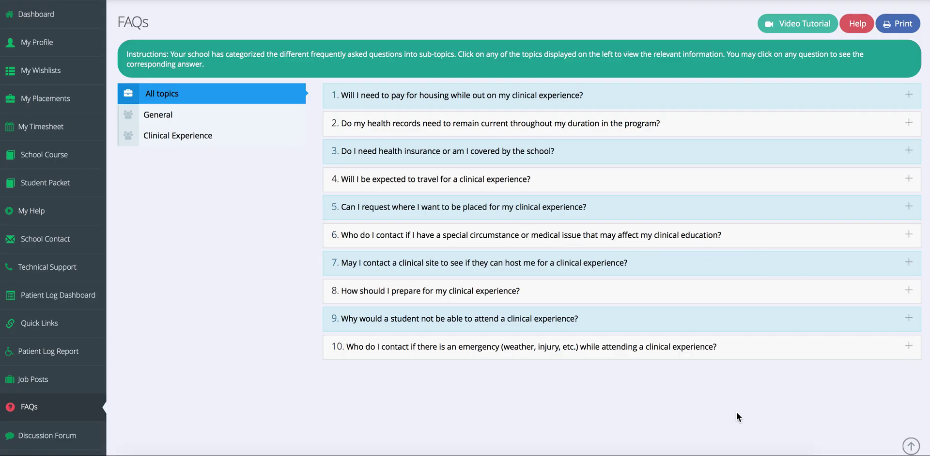
Switch to the school-side dashboard in Safari and expand the Site Dashboard section.
{"action": "left_click", "coordinate": [270, 453]}
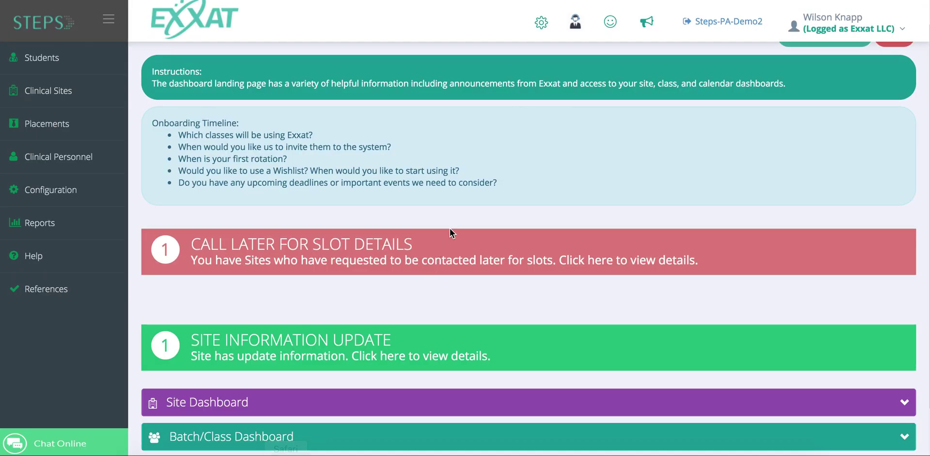
{"action": "scroll", "coordinate": [919, 276], "scroll_direction": "up", "scroll_amount": 1}
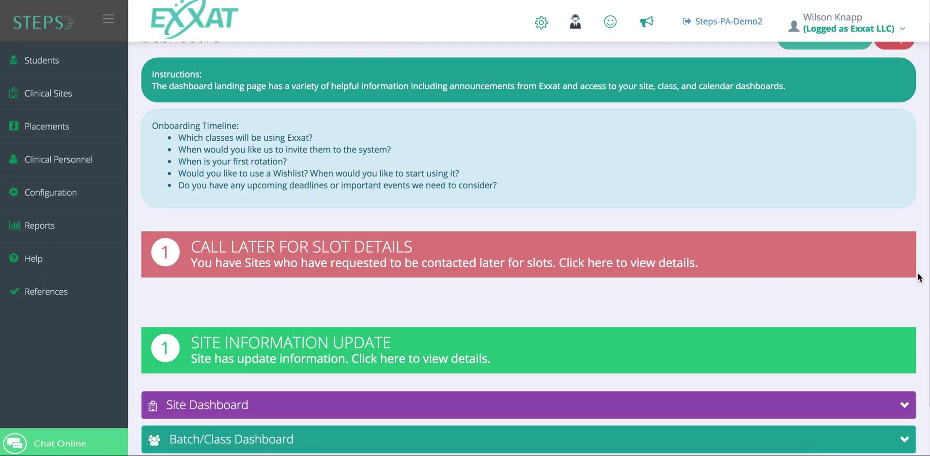
{"action": "scroll", "coordinate": [920, 278], "scroll_direction": "down", "scroll_amount": 2}
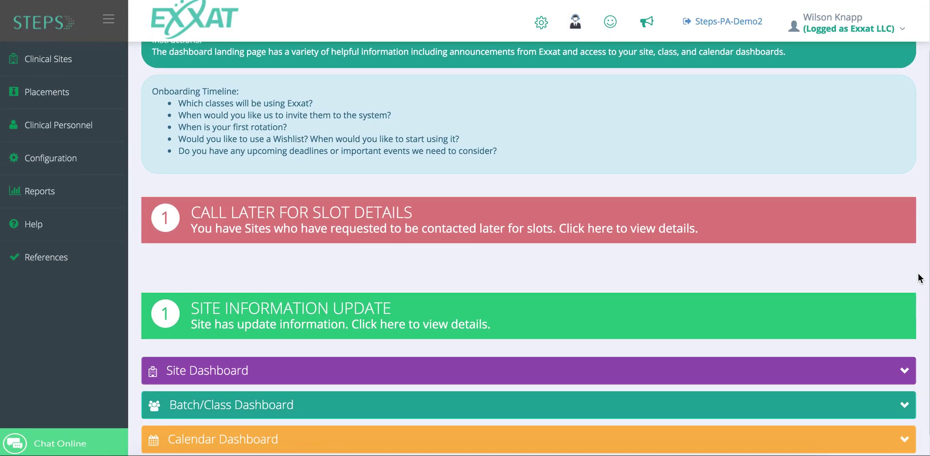
{"action": "scroll", "coordinate": [921, 278], "scroll_direction": "down", "scroll_amount": 2}
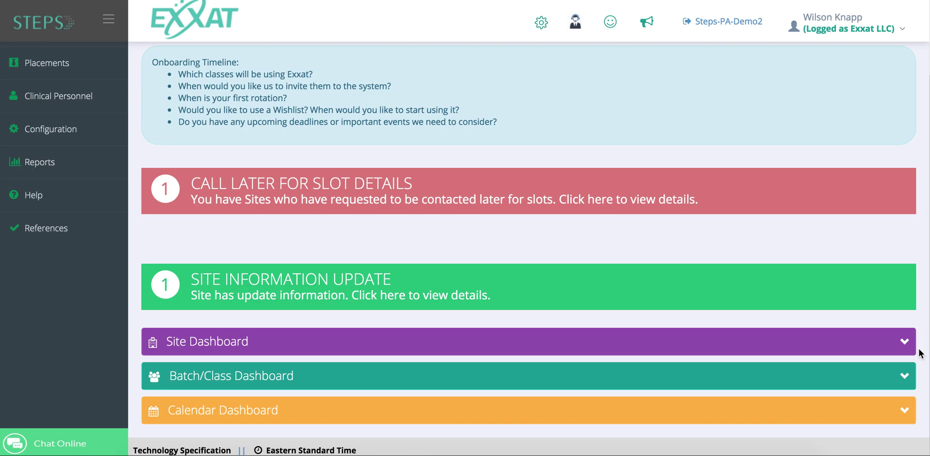
{"action": "left_click", "coordinate": [904, 342]}
{"action": "scroll", "coordinate": [911, 364], "scroll_direction": "down", "scroll_amount": 1}
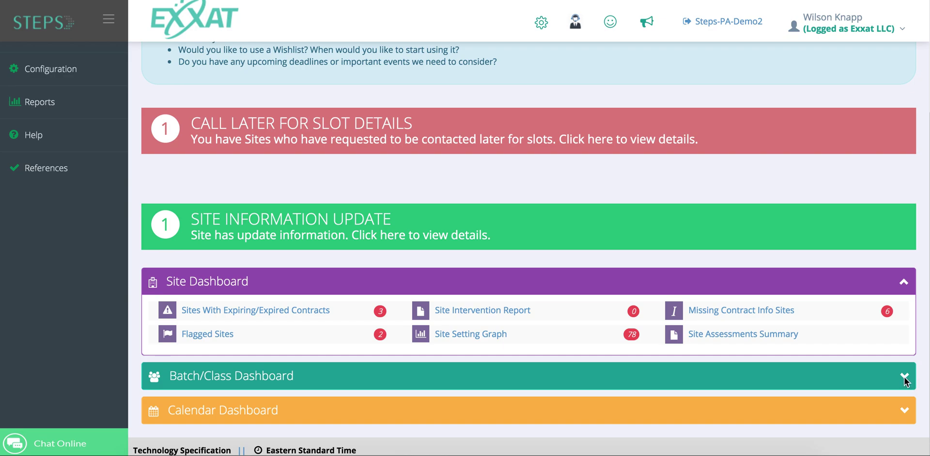
Expand the Batch/Class Dashboard and examine the items listed for the Mock batch and the classes of 2019, 2020 and 2021.
{"action": "left_click", "coordinate": [906, 378]}
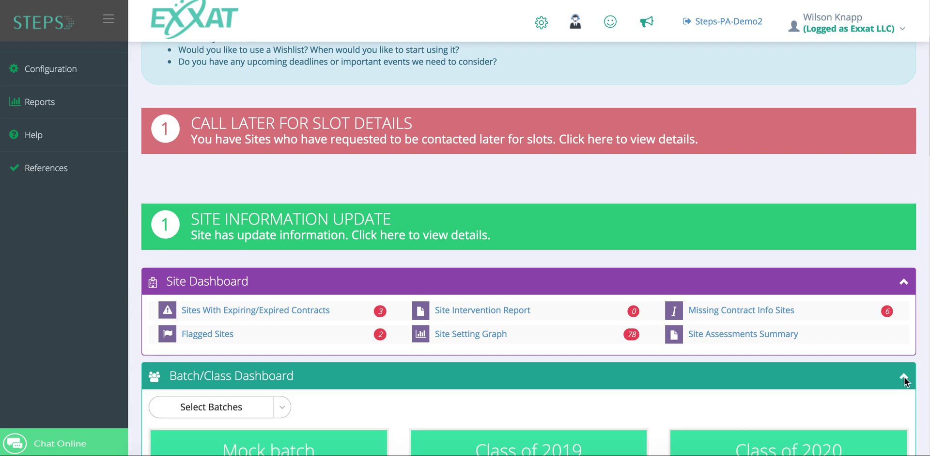
{"action": "scroll", "coordinate": [908, 381], "scroll_direction": "down", "scroll_amount": 6}
{"action": "scroll", "coordinate": [909, 381], "scroll_direction": "down", "scroll_amount": 1}
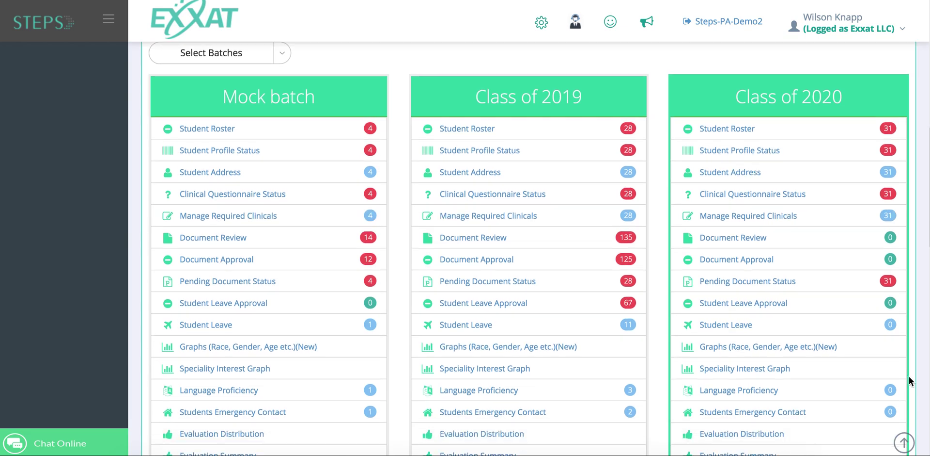
{"action": "scroll", "coordinate": [918, 377], "scroll_direction": "down", "scroll_amount": 1}
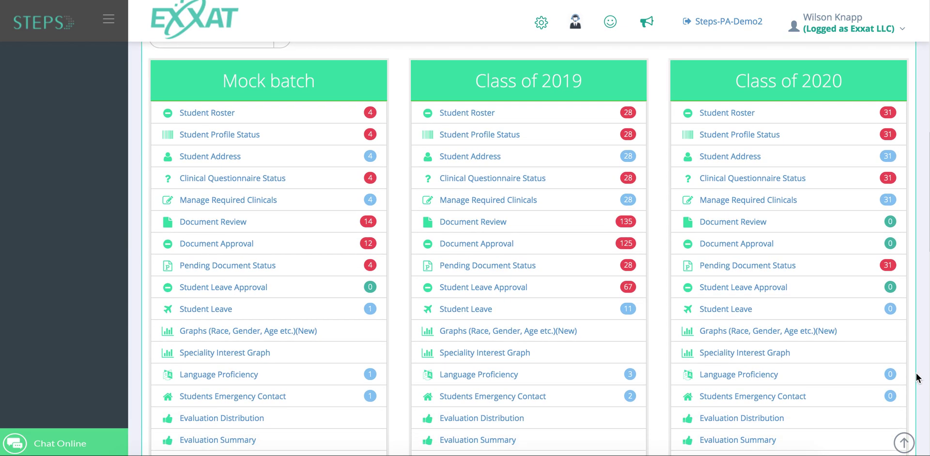
{"action": "scroll", "coordinate": [919, 378], "scroll_direction": "down", "scroll_amount": 2}
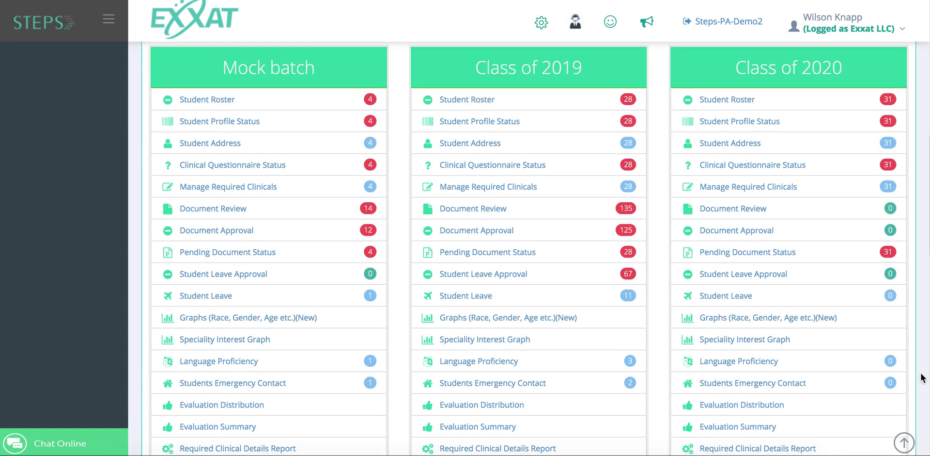
{"action": "scroll", "coordinate": [922, 377], "scroll_direction": "down", "scroll_amount": 2}
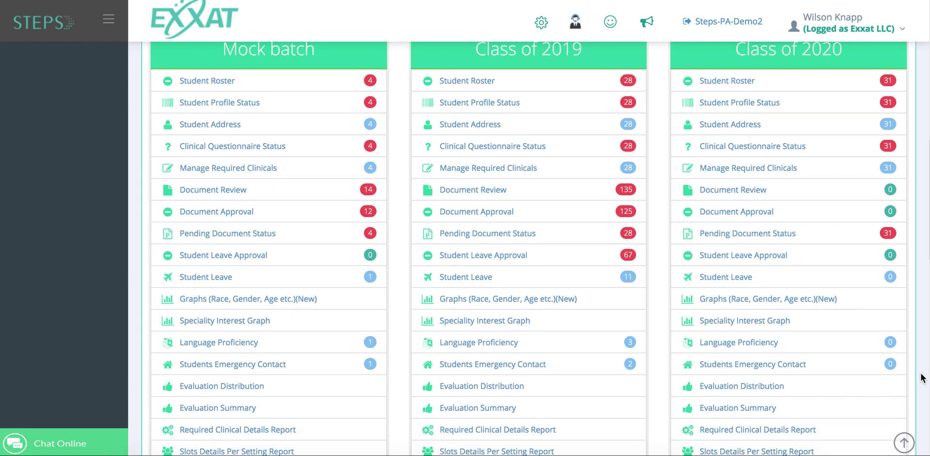
{"action": "scroll", "coordinate": [923, 377], "scroll_direction": "down", "scroll_amount": 1}
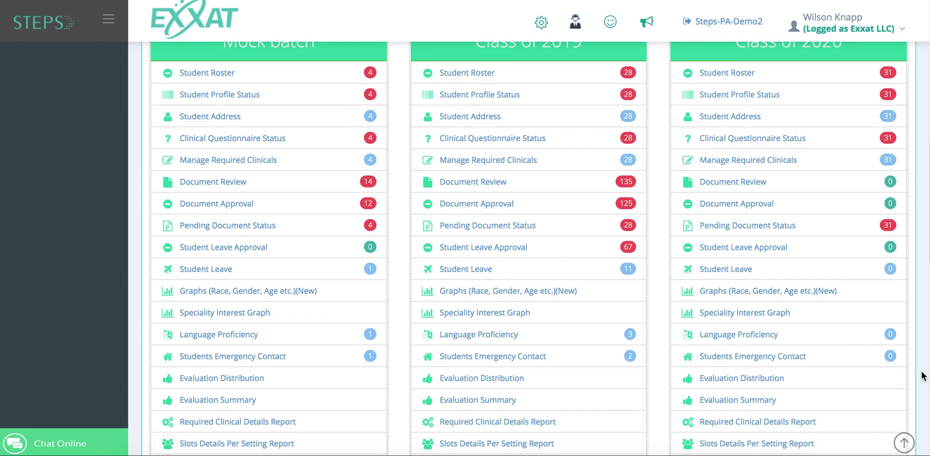
{"action": "scroll", "coordinate": [922, 376], "scroll_direction": "down", "scroll_amount": 8}
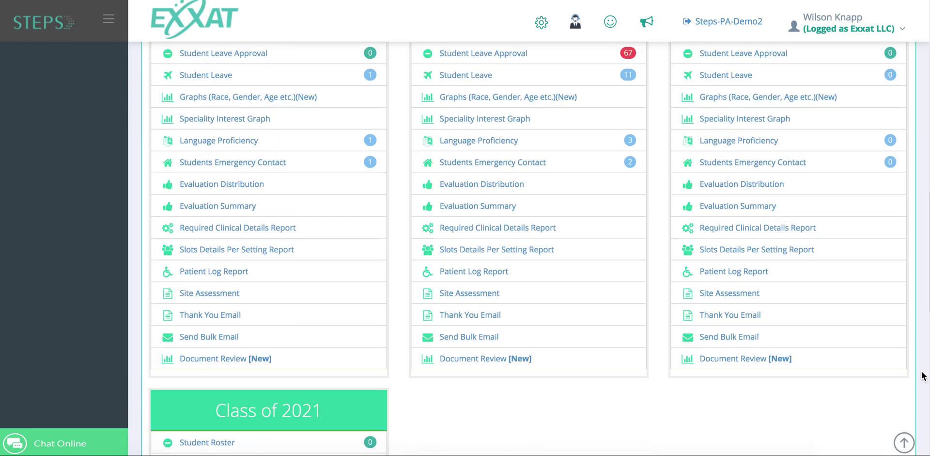
{"action": "scroll", "coordinate": [825, 386], "scroll_direction": "down", "scroll_amount": 5}
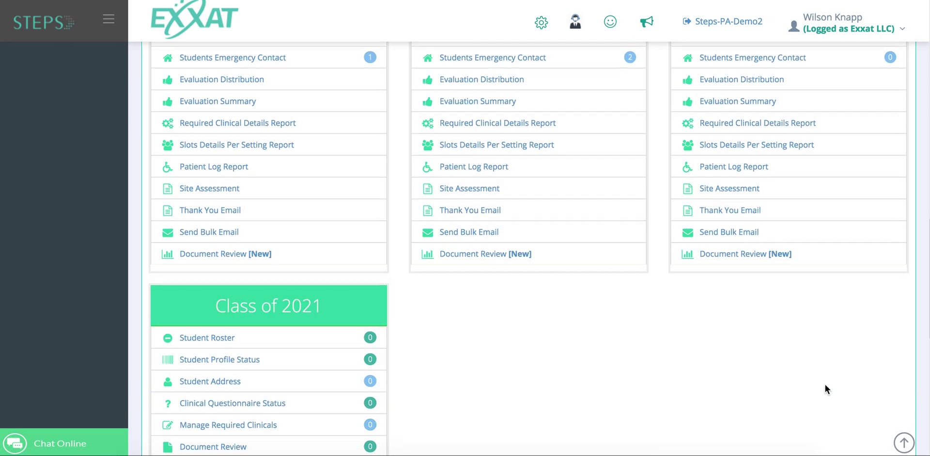
Open the 2019 Total Slots list from the Calendar Dashboard and preview the Bayhealth Hospital - Plastic Surgery slot for Rotation 3.
{"action": "scroll", "coordinate": [826, 381], "scroll_direction": "down", "scroll_amount": 20}
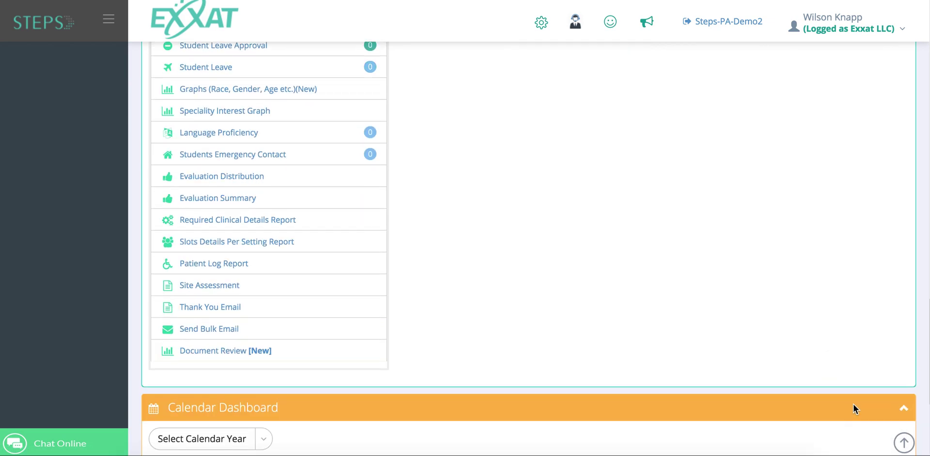
{"action": "scroll", "coordinate": [854, 407], "scroll_direction": "down", "scroll_amount": 9}
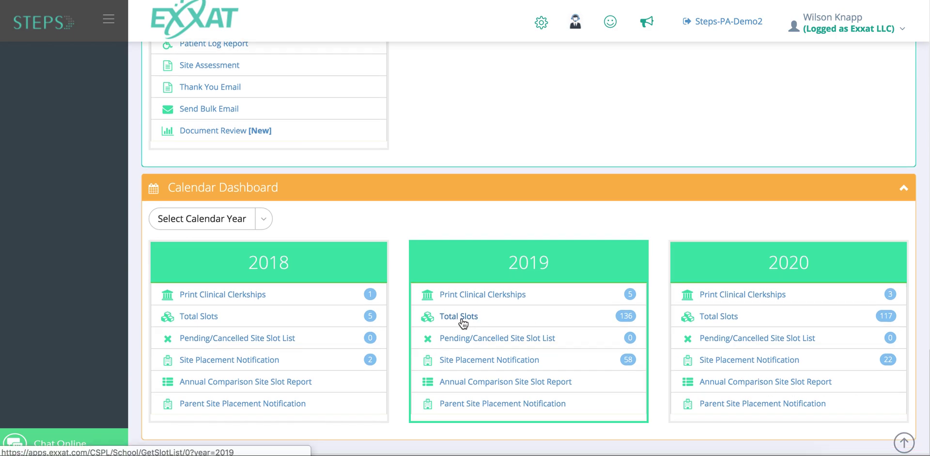
{"action": "left_click", "coordinate": [463, 318]}
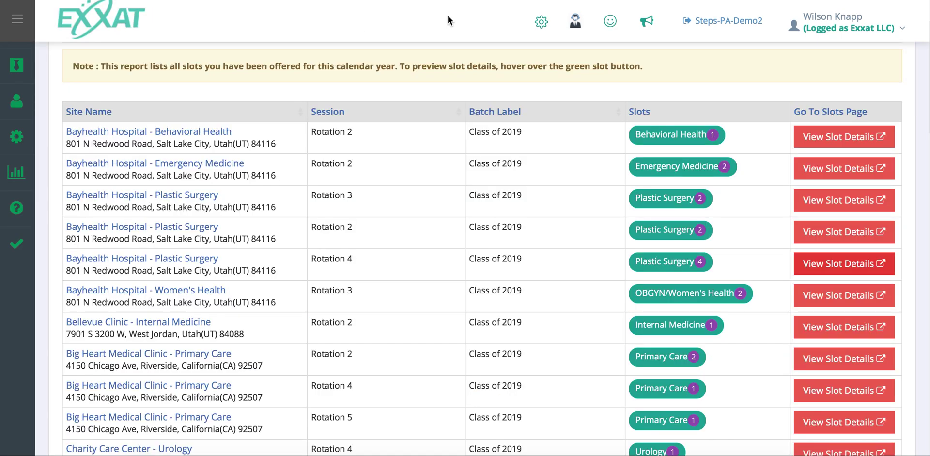
{"action": "mouse_move", "coordinate": [707, 204]}
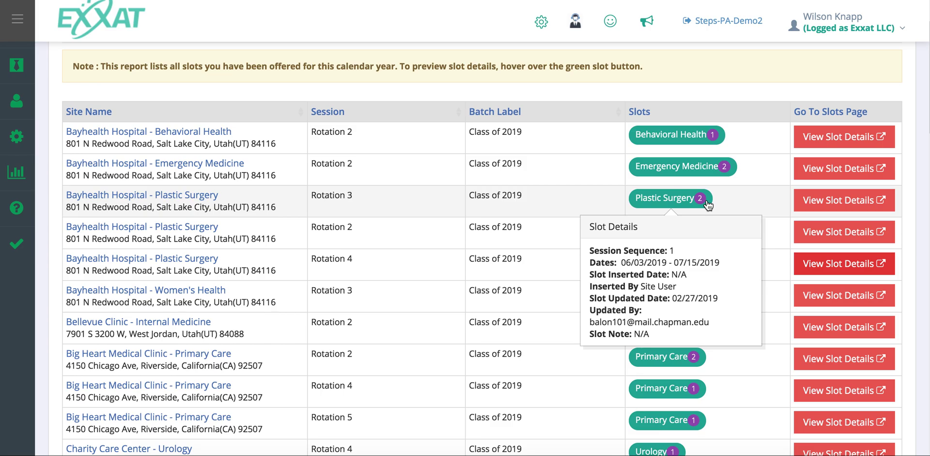
Open the slot details of Bayhealth Hospital - Plastic Surgery and examine the Class of 2019 slot grid and slot request responses.
{"action": "scroll", "coordinate": [759, 195], "scroll_direction": "up", "scroll_amount": 1}
{"action": "left_click", "coordinate": [541, 21]}
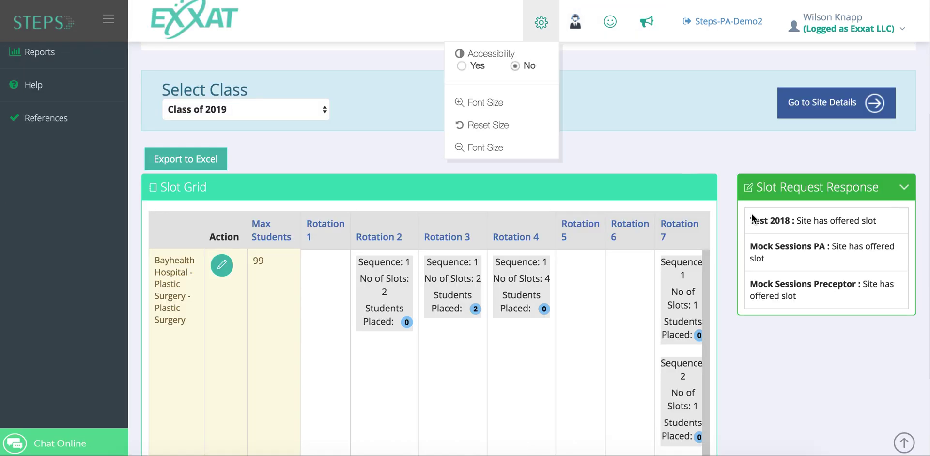
{"action": "left_click", "coordinate": [850, 400]}
{"action": "scroll", "coordinate": [855, 393], "scroll_direction": "down", "scroll_amount": 1}
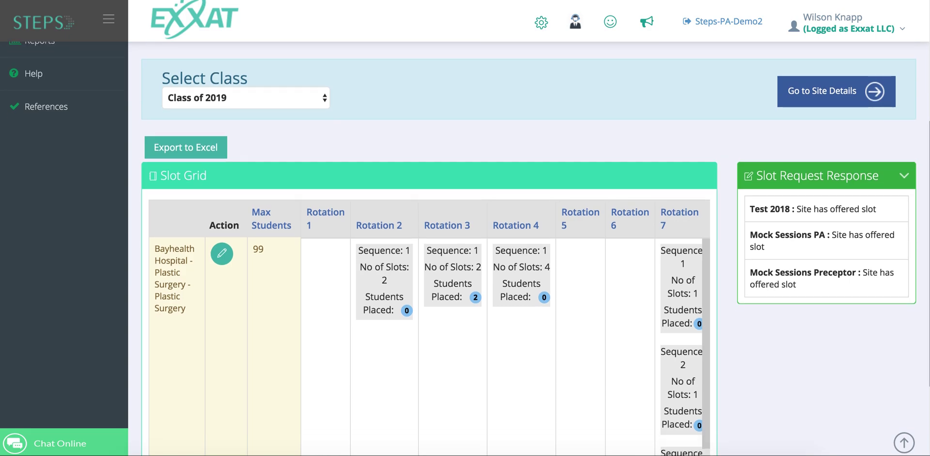
{"action": "left_click", "coordinate": [610, 21]}
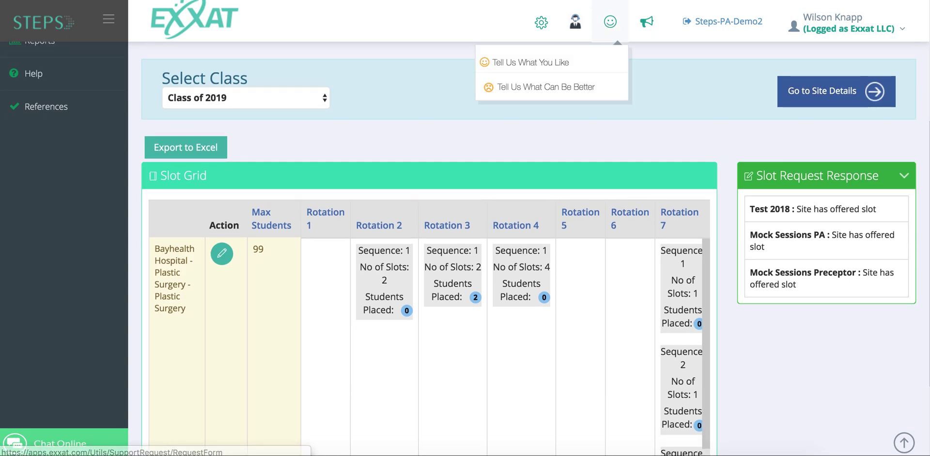
Go to the site details of Bayhealth Hospital - Plastic Surgery and review the site information, map and related information links.
{"action": "scroll", "coordinate": [927, 344], "scroll_direction": "down", "scroll_amount": 1}
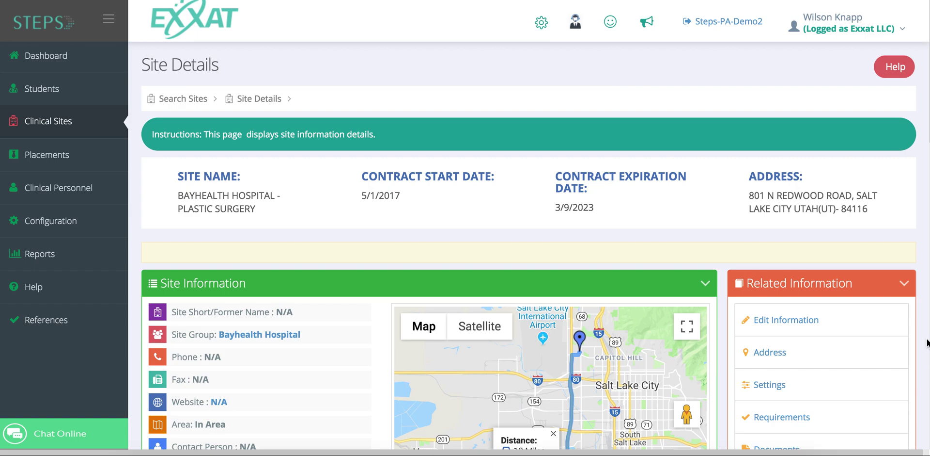
{"action": "scroll", "coordinate": [926, 344], "scroll_direction": "down", "scroll_amount": 3}
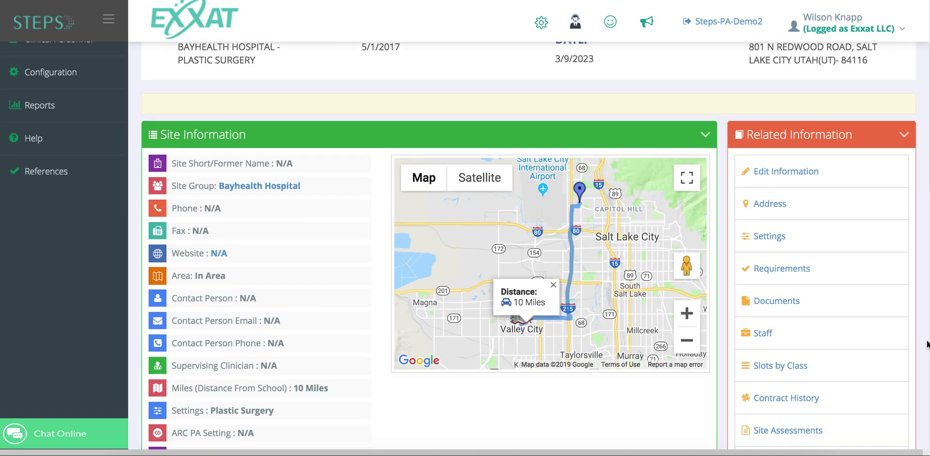
{"action": "scroll", "coordinate": [926, 344], "scroll_direction": "down", "scroll_amount": 1}
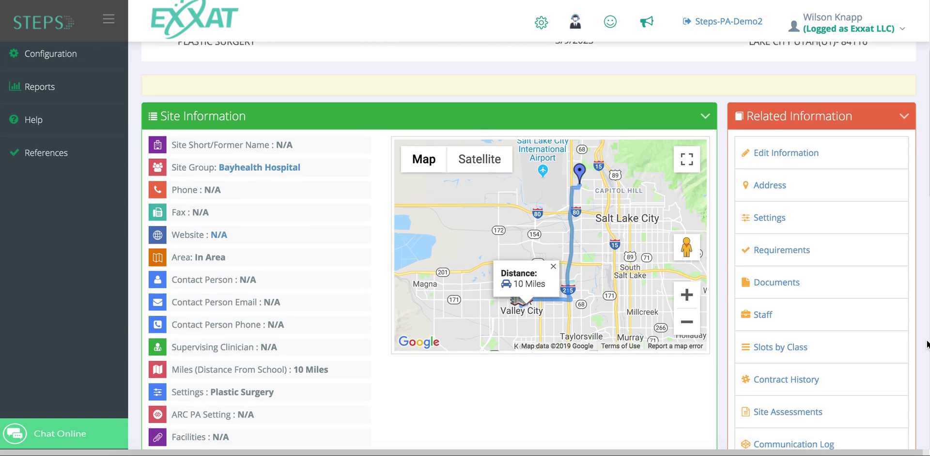
{"action": "scroll", "coordinate": [926, 344], "scroll_direction": "down", "scroll_amount": 1}
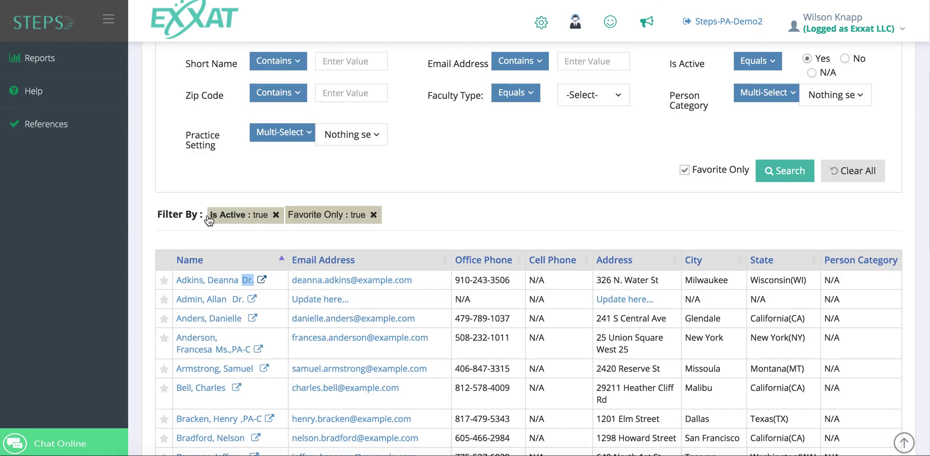
Open the details of the first person in the Clinical Personnel list and review the profile, license dates and form navigation links.
{"action": "scroll", "coordinate": [223, 245], "scroll_direction": "up", "scroll_amount": 2}
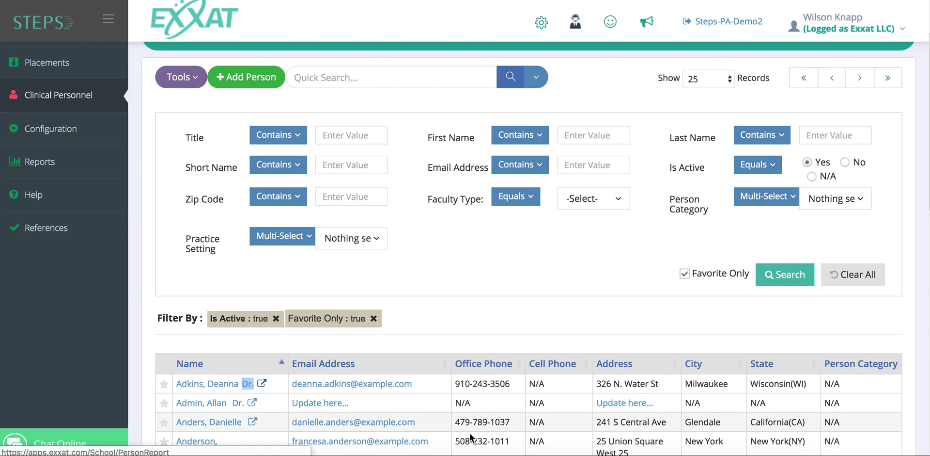
{"action": "left_click", "coordinate": [218, 383]}
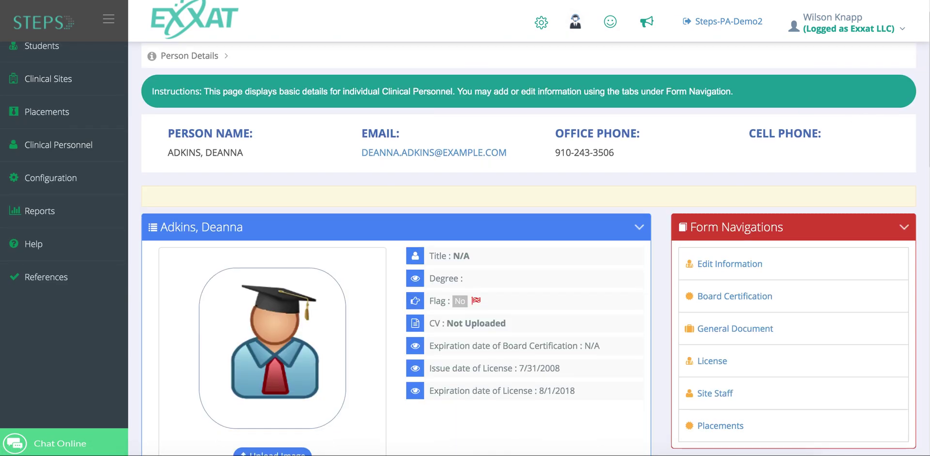
{"action": "scroll", "coordinate": [533, 248], "scroll_direction": "down", "scroll_amount": 1}
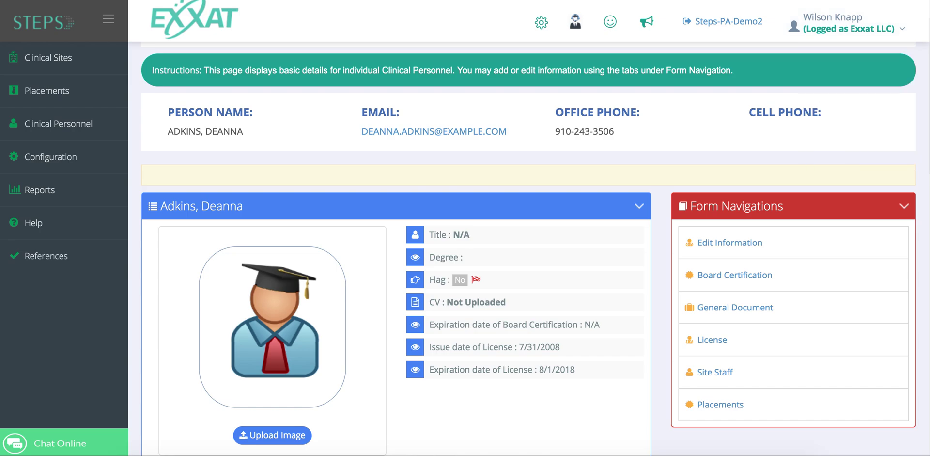
{"action": "scroll", "coordinate": [50, 191], "scroll_direction": "up", "scroll_amount": 1}
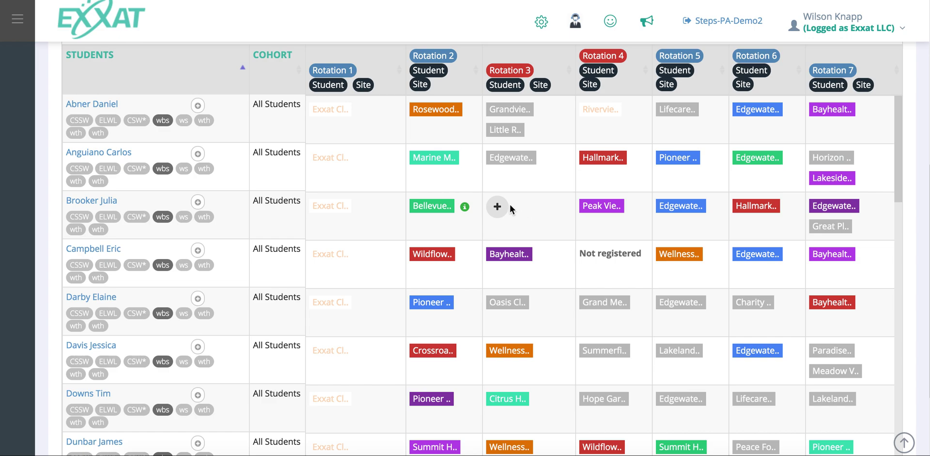
Place the student without a Rotation 3 assignment at Memorial Nursing Center - Urology for that rotation and save the changes.
{"action": "left_click", "coordinate": [497, 207]}
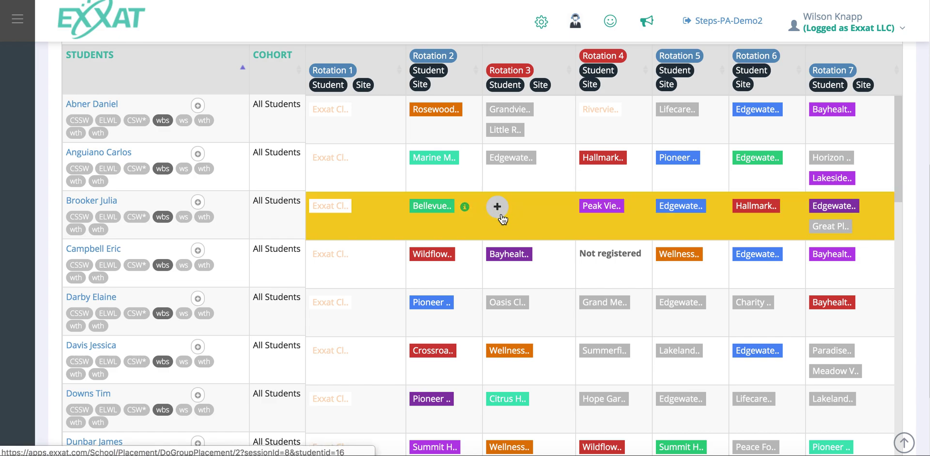
{"action": "left_click", "coordinate": [501, 216]}
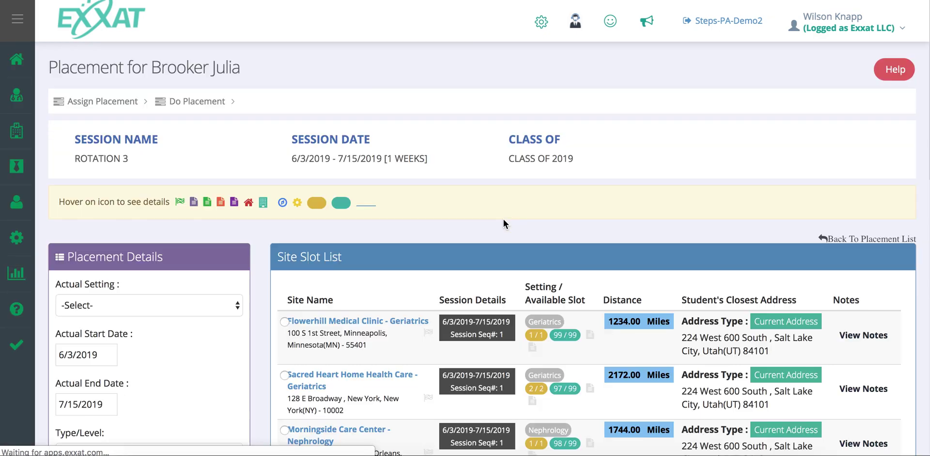
{"action": "scroll", "coordinate": [315, 290], "scroll_direction": "down", "scroll_amount": 3}
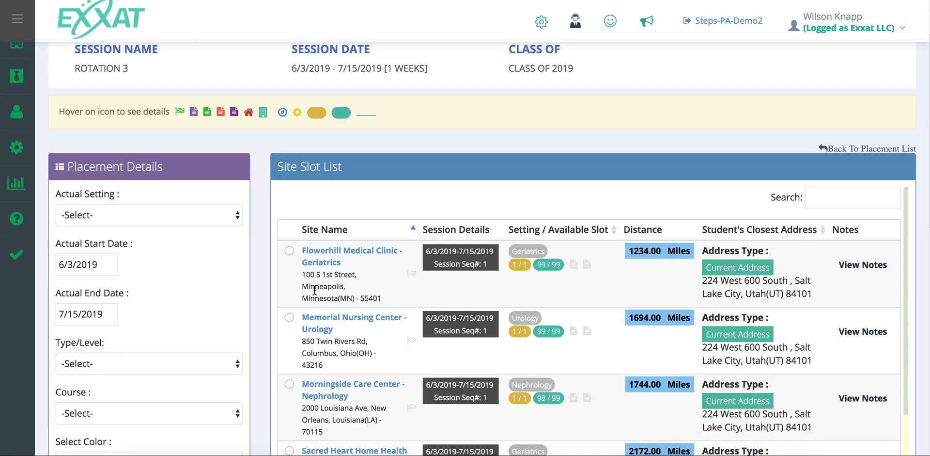
{"action": "left_click", "coordinate": [289, 317]}
{"action": "scroll", "coordinate": [399, 325], "scroll_direction": "down", "scroll_amount": 6}
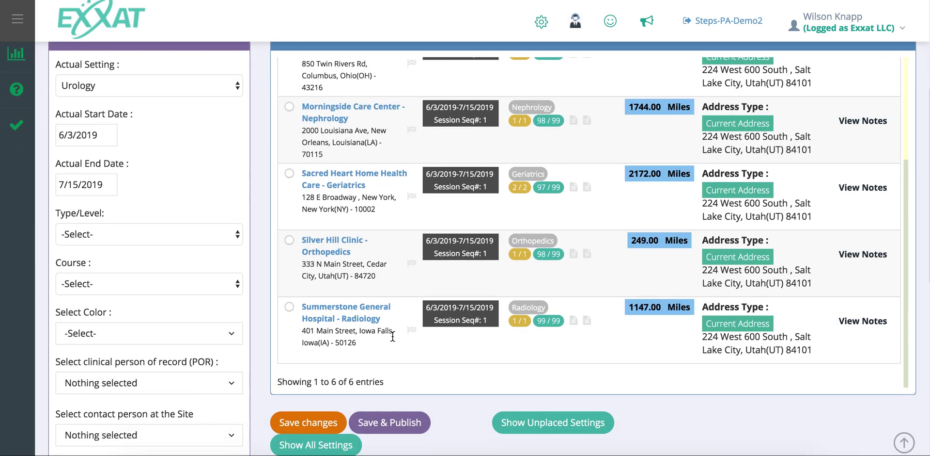
{"action": "left_click", "coordinate": [321, 422]}
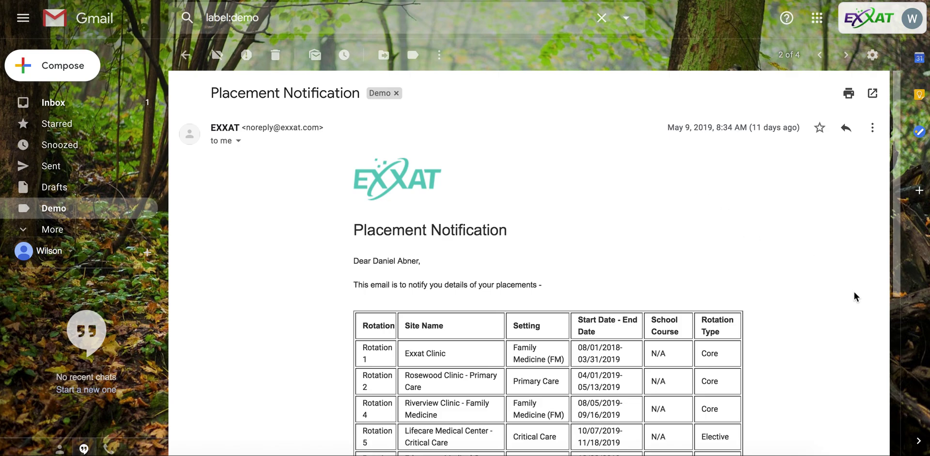
In Gmail, read through the student Placement Notification, the PA Program Placement Notification and the Exxat University Placement Notification for Rotation 2.
{"action": "scroll", "coordinate": [855, 292], "scroll_direction": "down", "scroll_amount": 3}
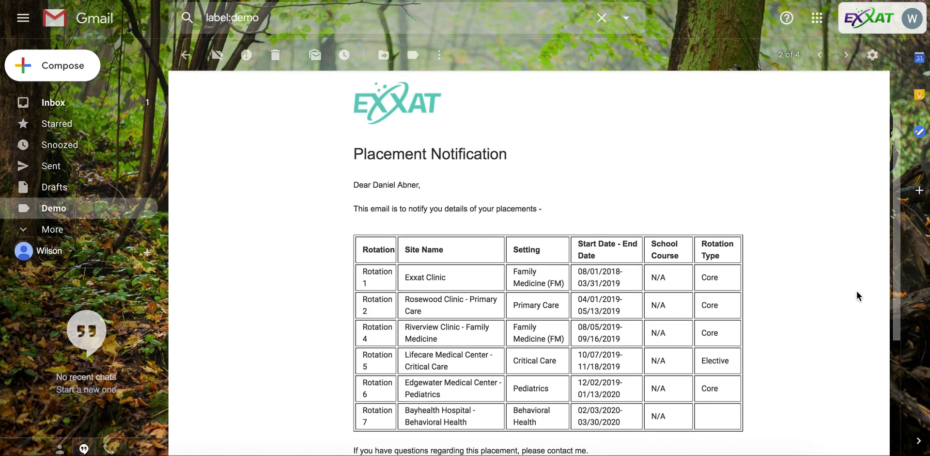
{"action": "left_click", "coordinate": [846, 54]}
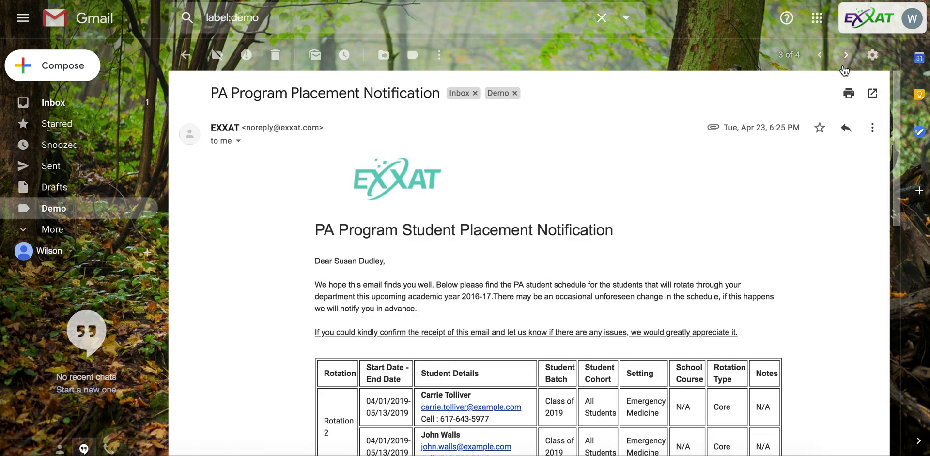
{"action": "scroll", "coordinate": [836, 218], "scroll_direction": "down", "scroll_amount": 3}
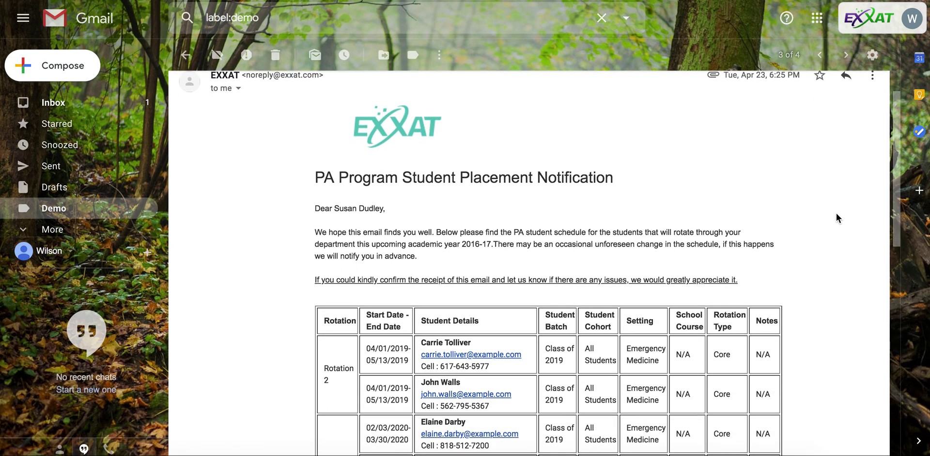
{"action": "scroll", "coordinate": [837, 214], "scroll_direction": "down", "scroll_amount": 3}
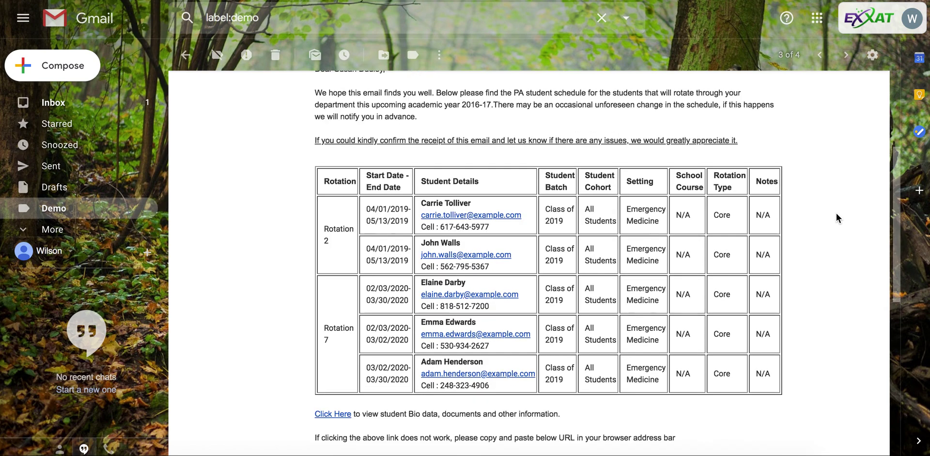
{"action": "scroll", "coordinate": [837, 213], "scroll_direction": "up", "scroll_amount": 5}
{"action": "left_click", "coordinate": [846, 55]}
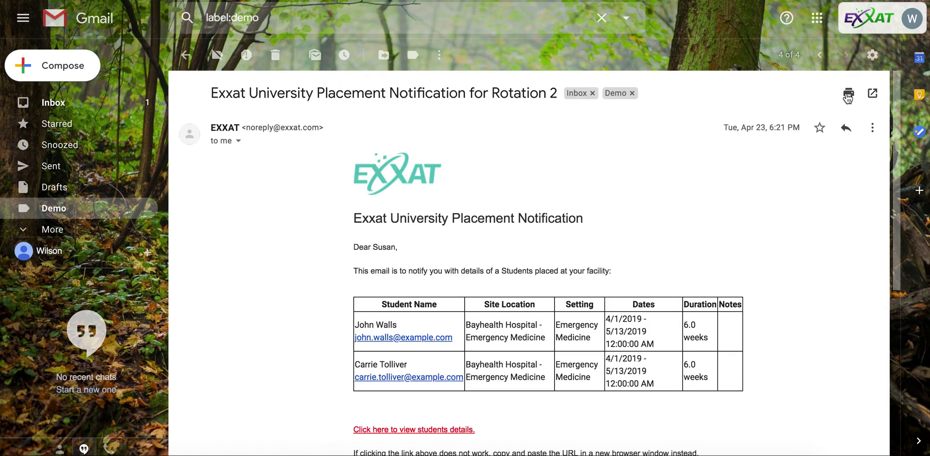
{"action": "scroll", "coordinate": [841, 224], "scroll_direction": "down", "scroll_amount": 2}
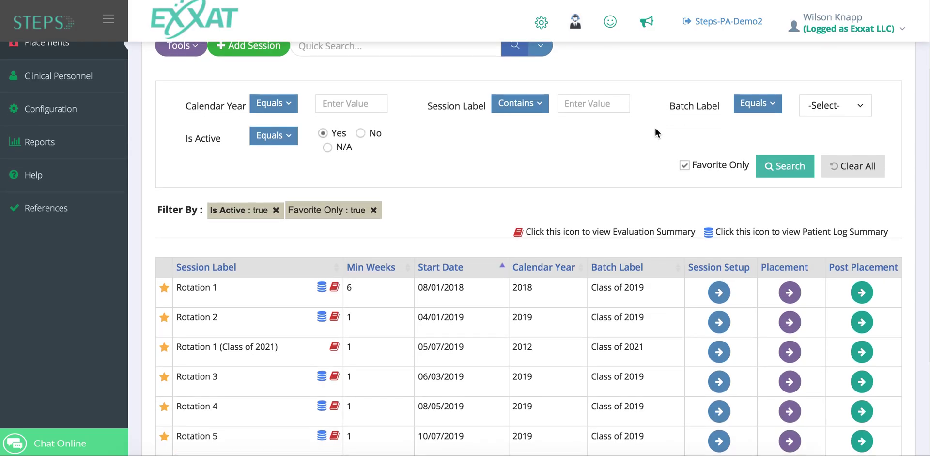
Back in Exxat STEPS, open the post-placement page for Rotation 2 and examine its used slot distribution graph and To Do List.
{"action": "scroll", "coordinate": [312, 312], "scroll_direction": "down", "scroll_amount": 1}
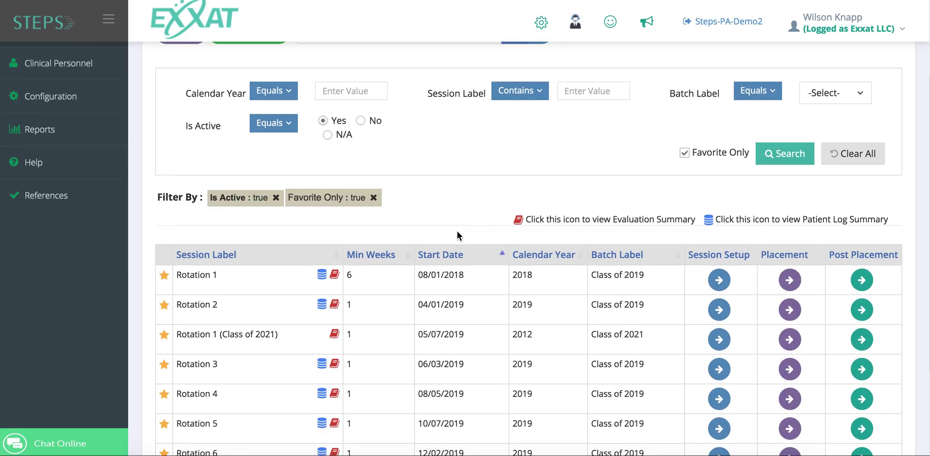
{"action": "left_click", "coordinate": [863, 310]}
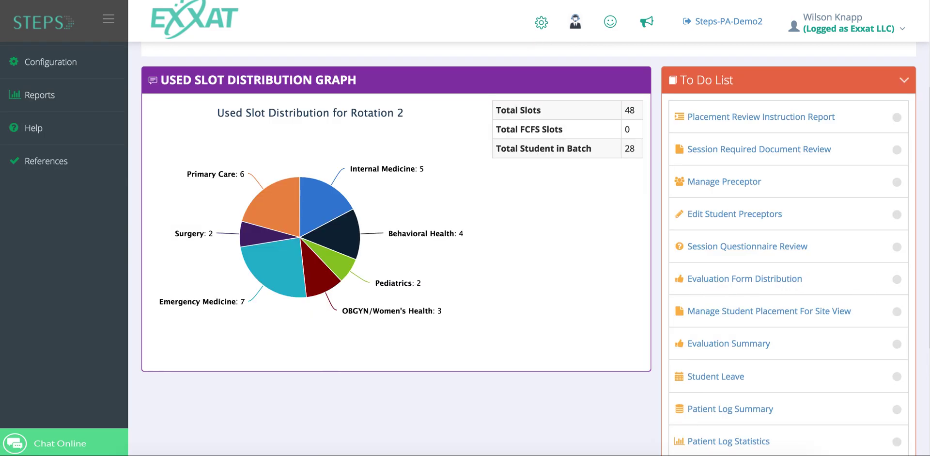
{"action": "left_click", "coordinate": [901, 28]}
{"action": "left_click", "coordinate": [922, 178]}
{"action": "scroll", "coordinate": [925, 183], "scroll_direction": "down", "scroll_amount": 1}
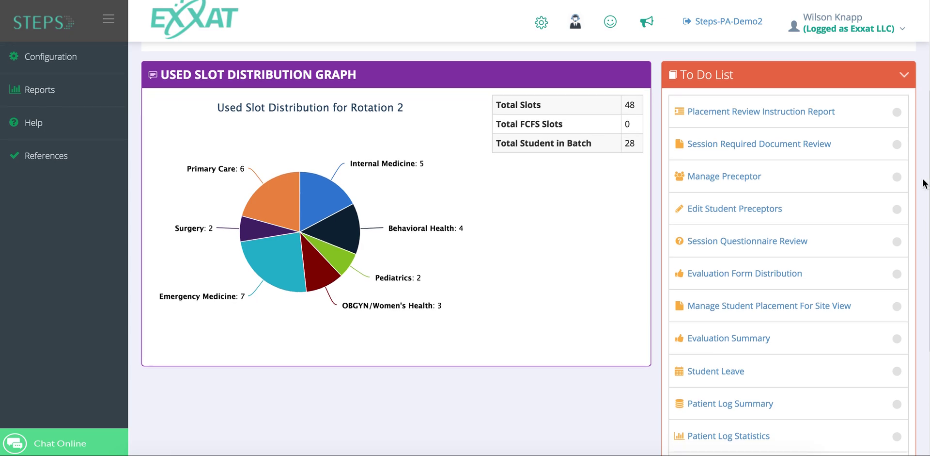
{"action": "scroll", "coordinate": [925, 183], "scroll_direction": "down", "scroll_amount": 1}
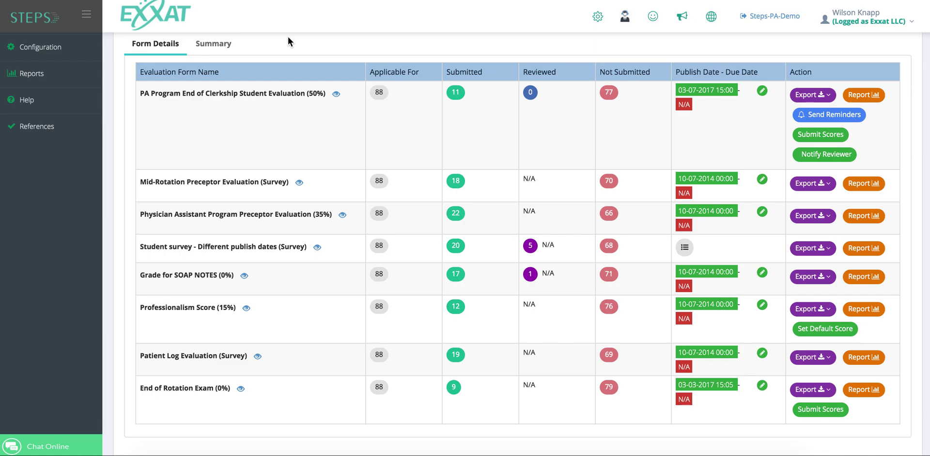
Switch from the evaluation form details to the evaluation summary and examine the students' scores per form.
{"action": "left_click", "coordinate": [229, 46]}
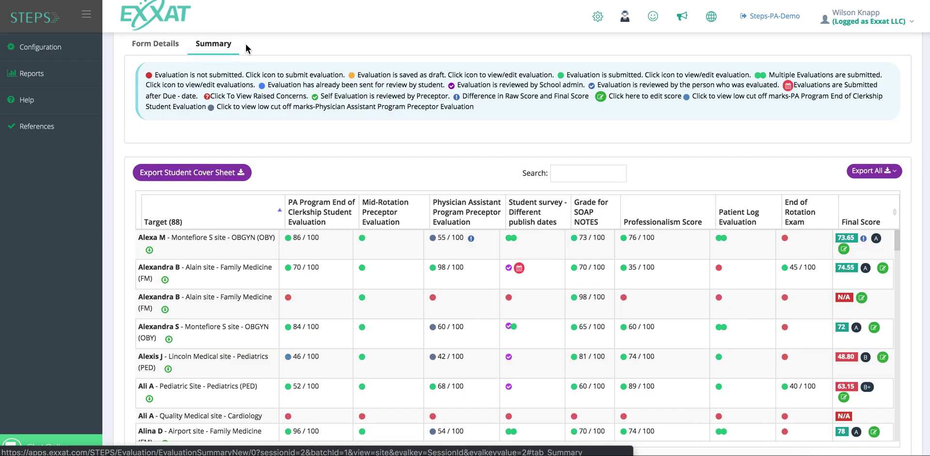
{"action": "scroll", "coordinate": [460, 181], "scroll_direction": "down", "scroll_amount": 1}
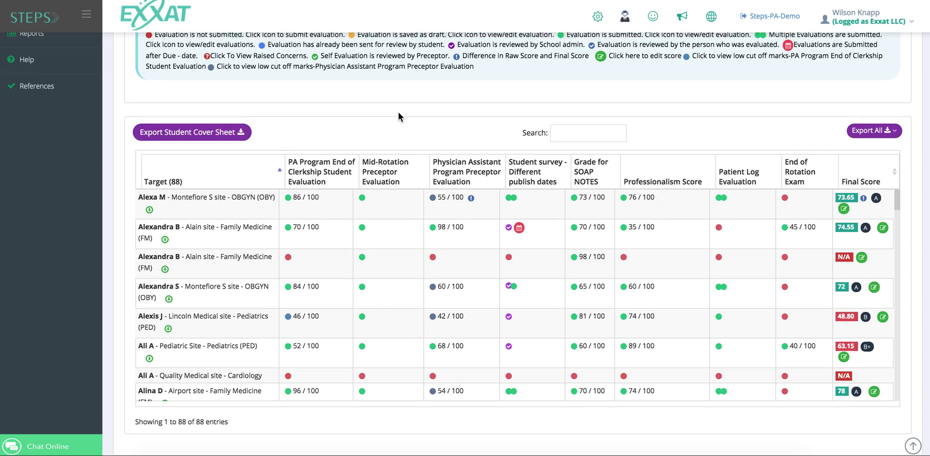
{"action": "scroll", "coordinate": [398, 117], "scroll_direction": "up", "scroll_amount": 1}
Go to Other Reports and look over the General, Site, Comprehensive, Wishlist, Evaluation and ARCPA report lists.
{"action": "mouse_move", "coordinate": [25, 69]}
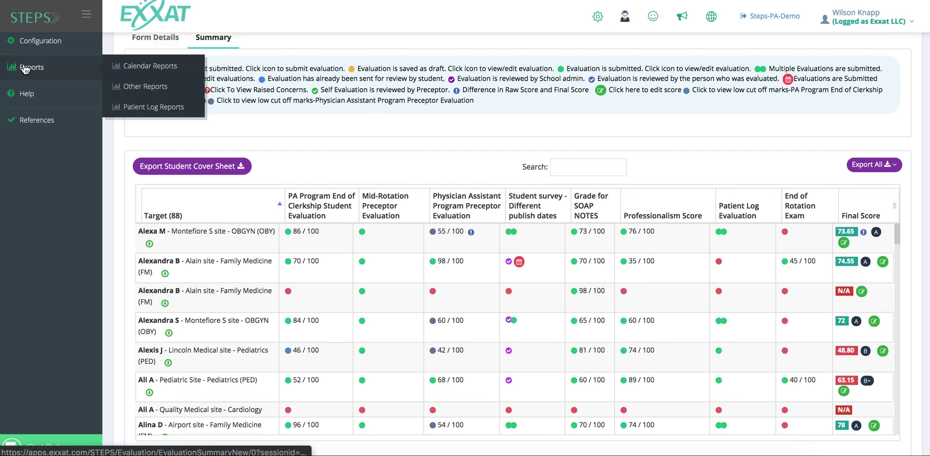
{"action": "left_click", "coordinate": [143, 86]}
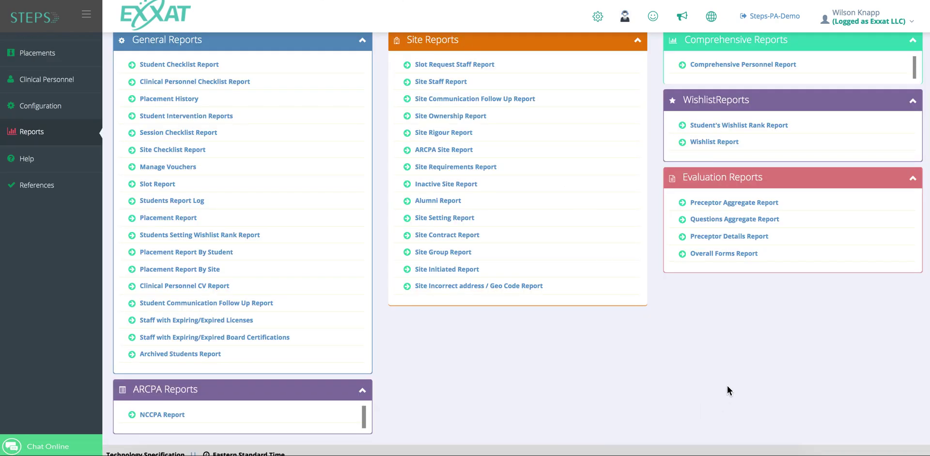
{"action": "scroll", "coordinate": [728, 390], "scroll_direction": "up", "scroll_amount": 1}
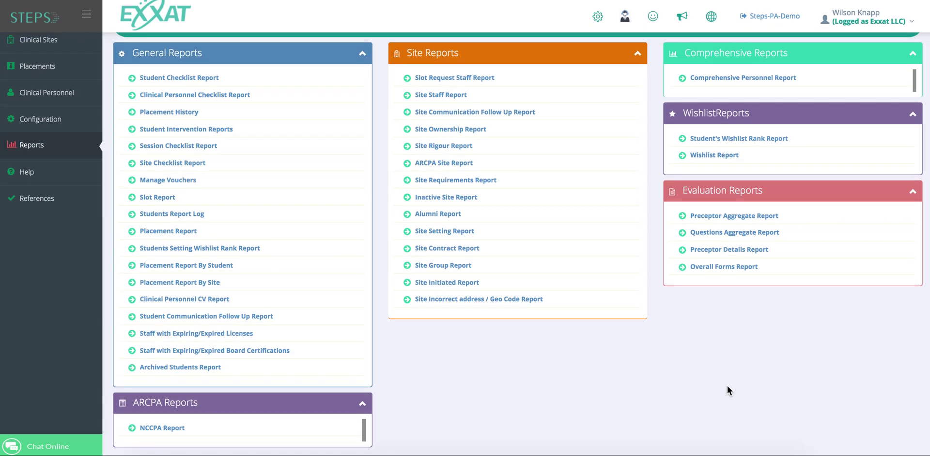